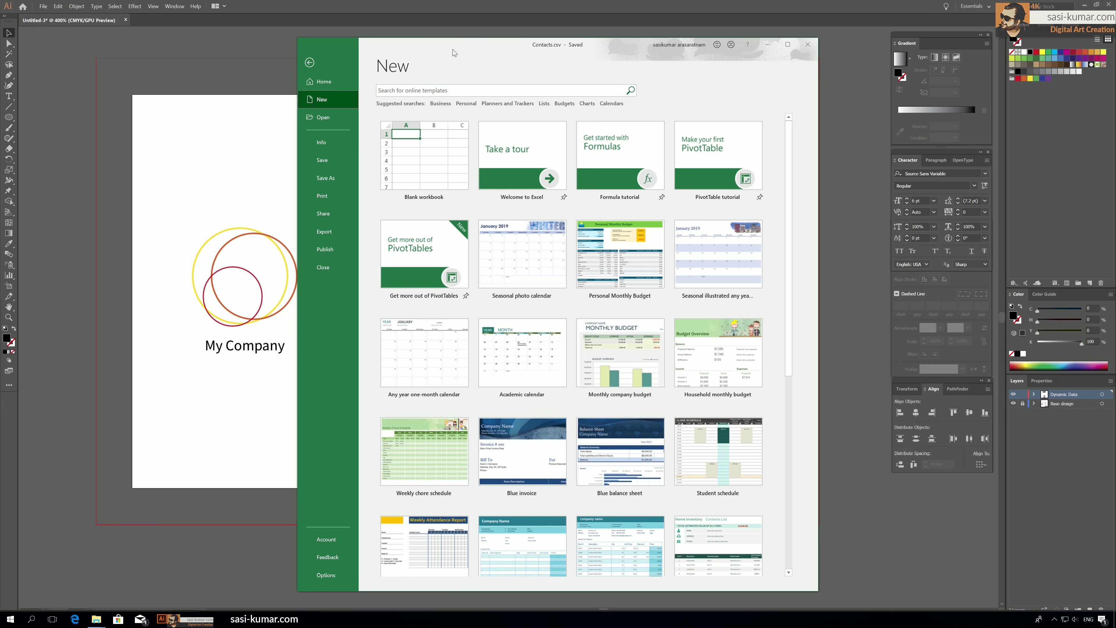
# - Create a blank workbook, minimize Contacts.csv, and place the workbook right of the card artwork
pyautogui.click(411, 155)
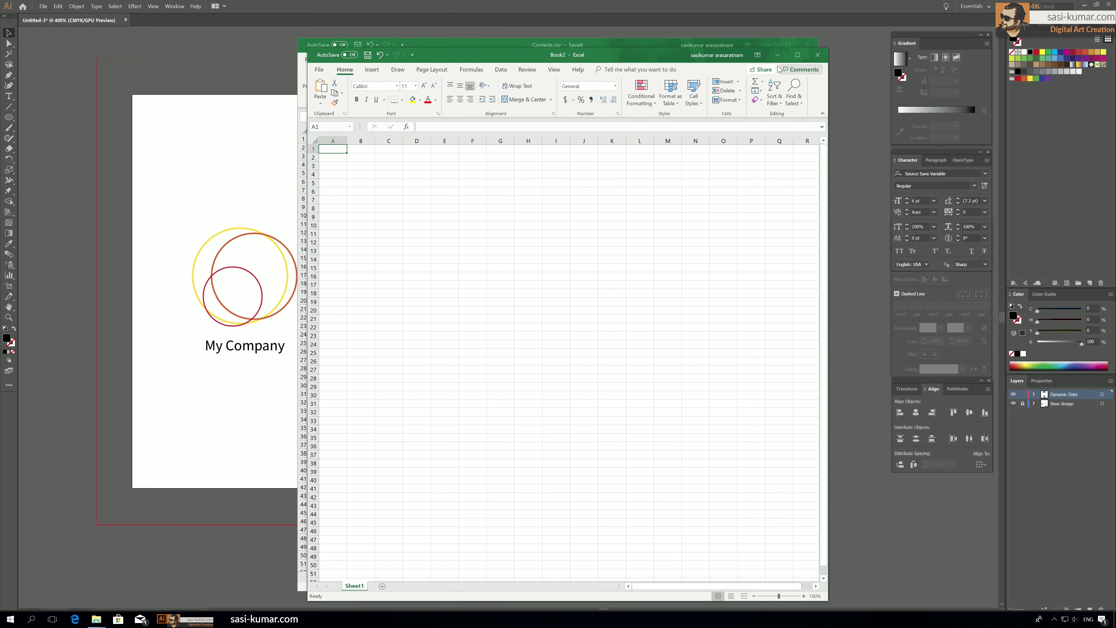
pyautogui.click(626, 39)
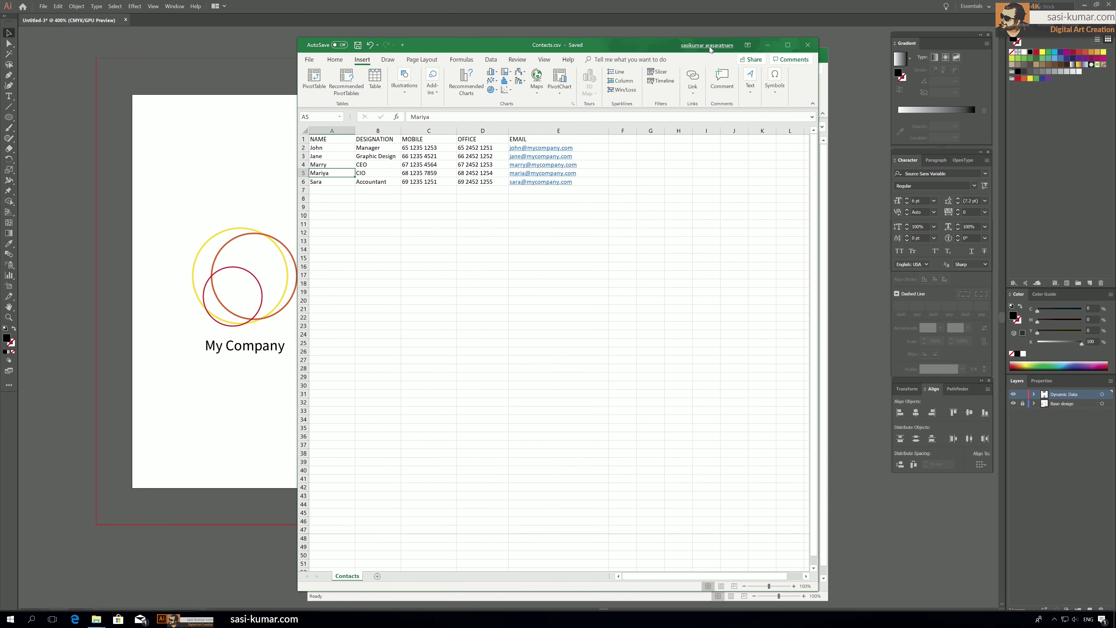
pyautogui.click(764, 44)
pyautogui.moveTo(652, 57); pyautogui.dragTo(695, 33)
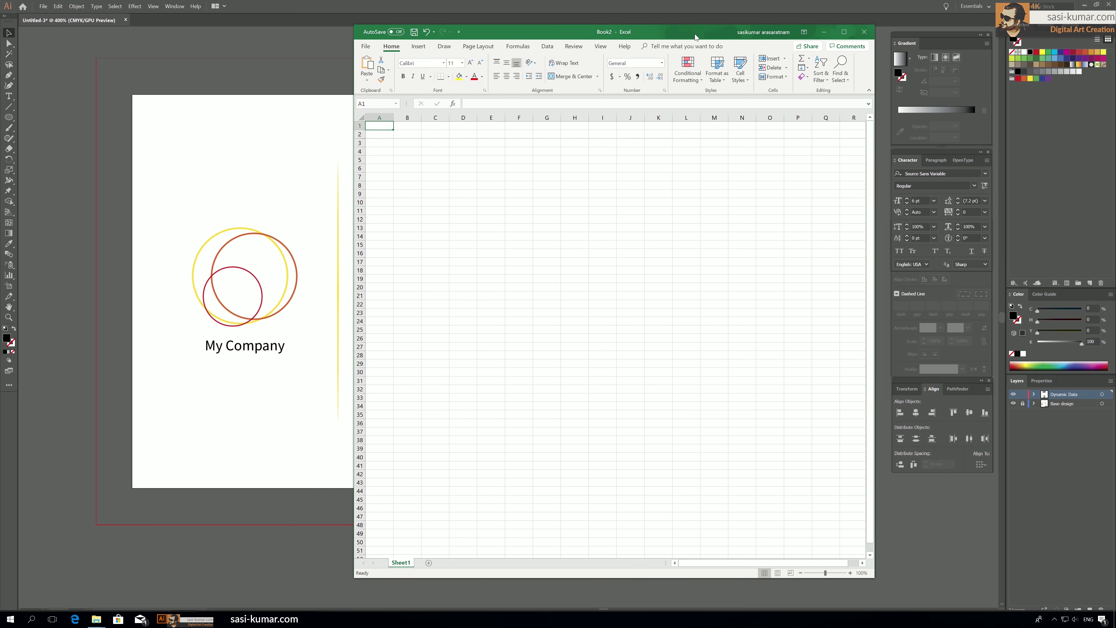
pyautogui.moveTo(611, 33); pyautogui.dragTo(751, 58)
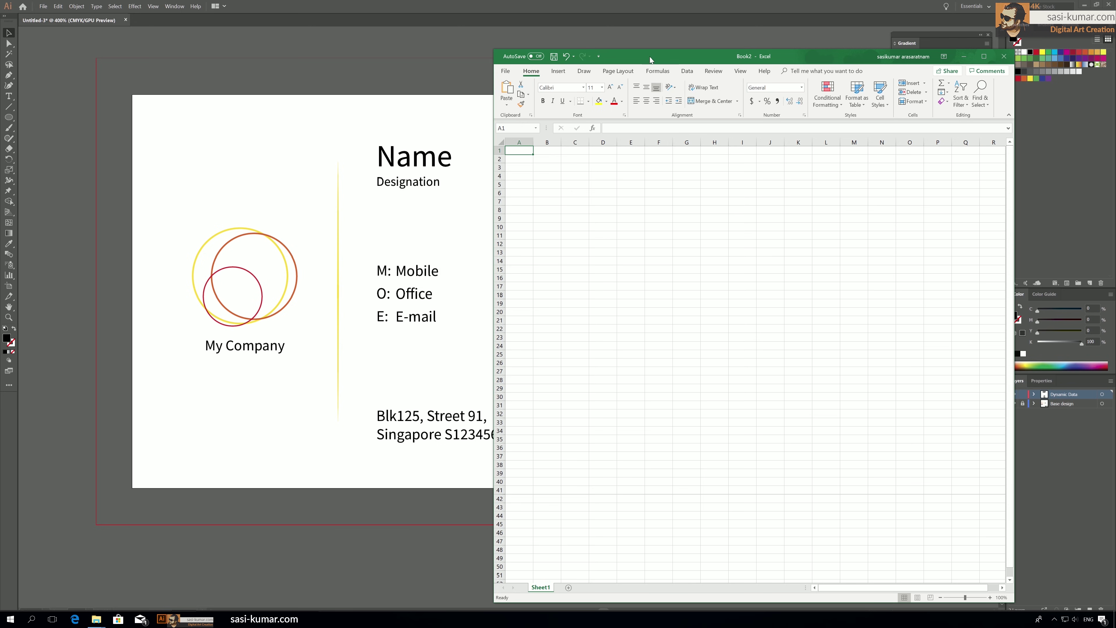
pyautogui.moveTo(657, 56); pyautogui.dragTo(683, 46)
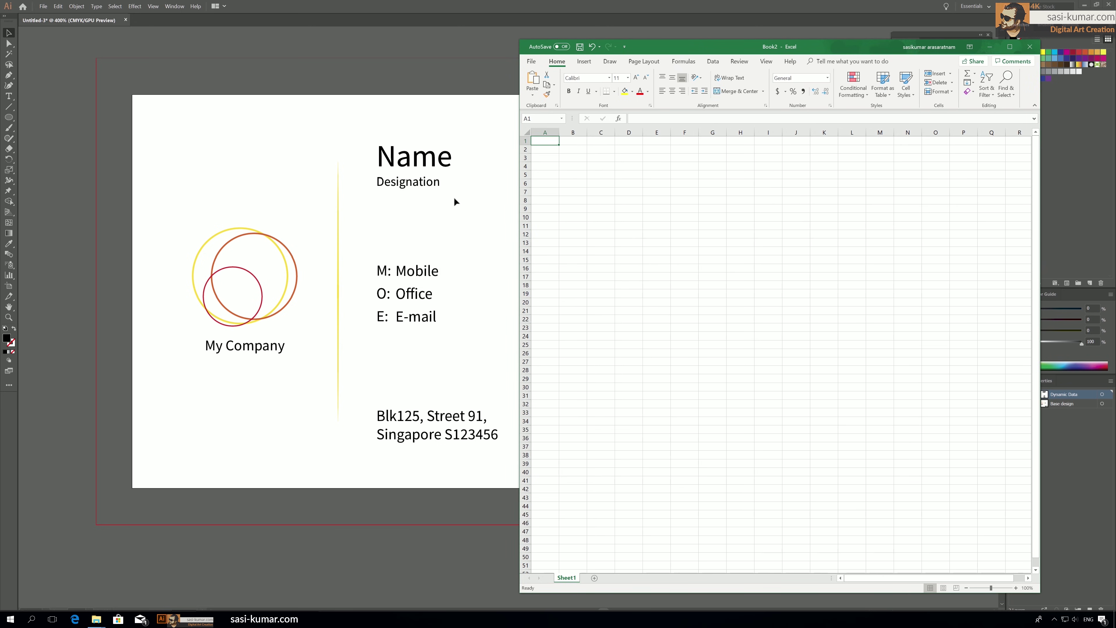
# - Enter NAME in A1 and DESIGNATION in B1, auto-fitting column B
pyautogui.doubleClick(545, 141)
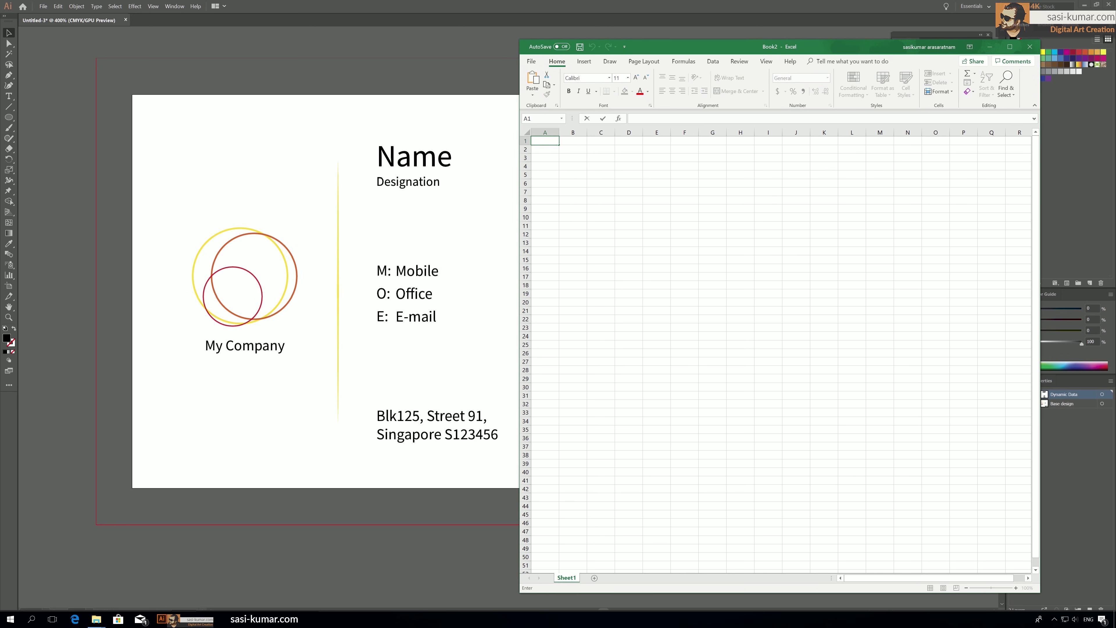
pyautogui.write('NA')
pyautogui.write('ME')
pyautogui.press('Tab')
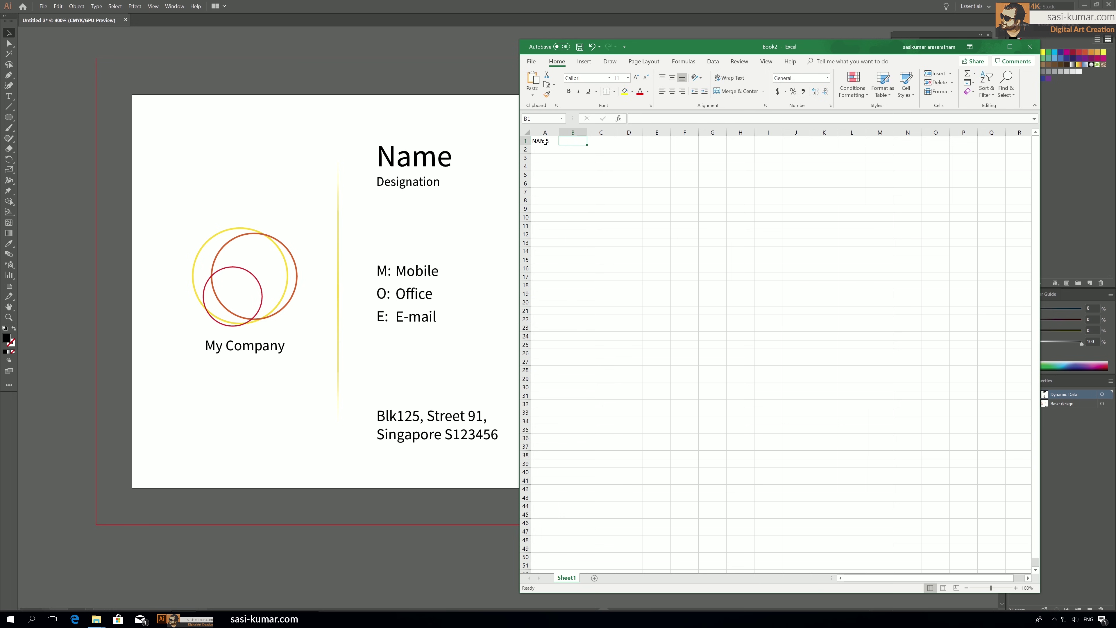
pyautogui.press('BackSpace')
pyautogui.write('DES')
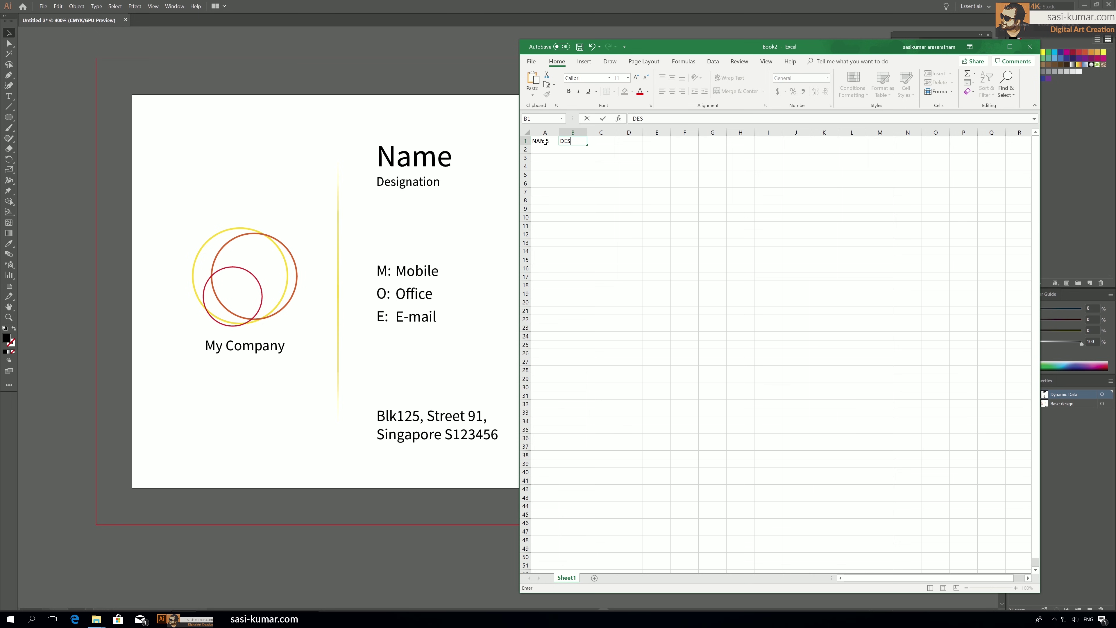
pyautogui.write('IGNATION')
pyautogui.click(678, 225)
pyautogui.doubleClick(587, 132)
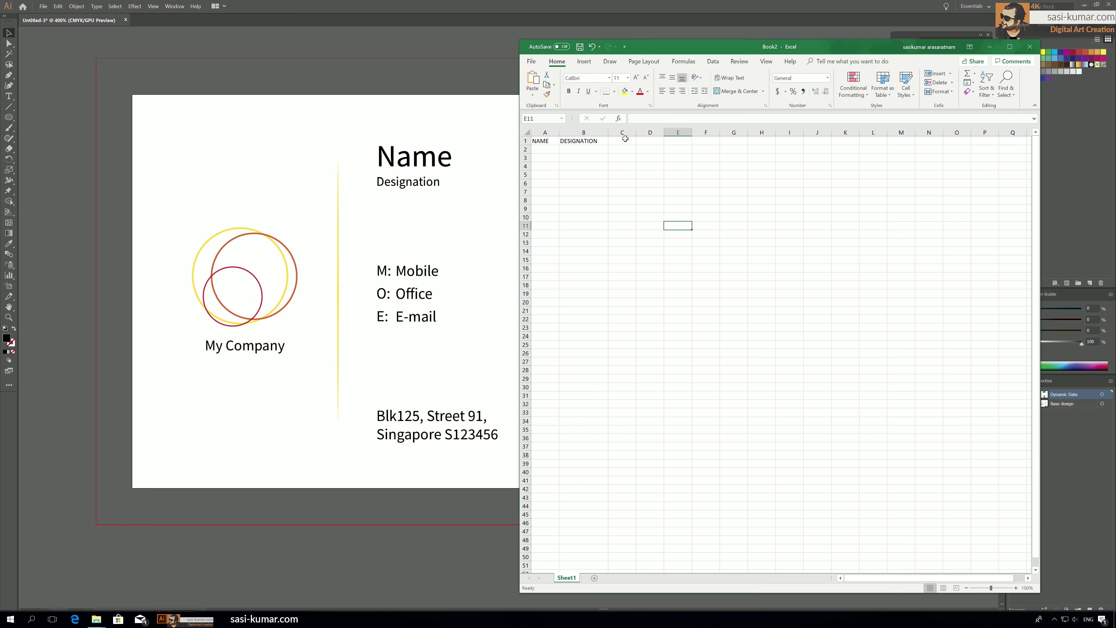
# - Enter MOBILE, OFFICE and E-MAIL headers in C1 through E1
pyautogui.click(625, 139)
pyautogui.press('BackSpace')
pyautogui.write('m')
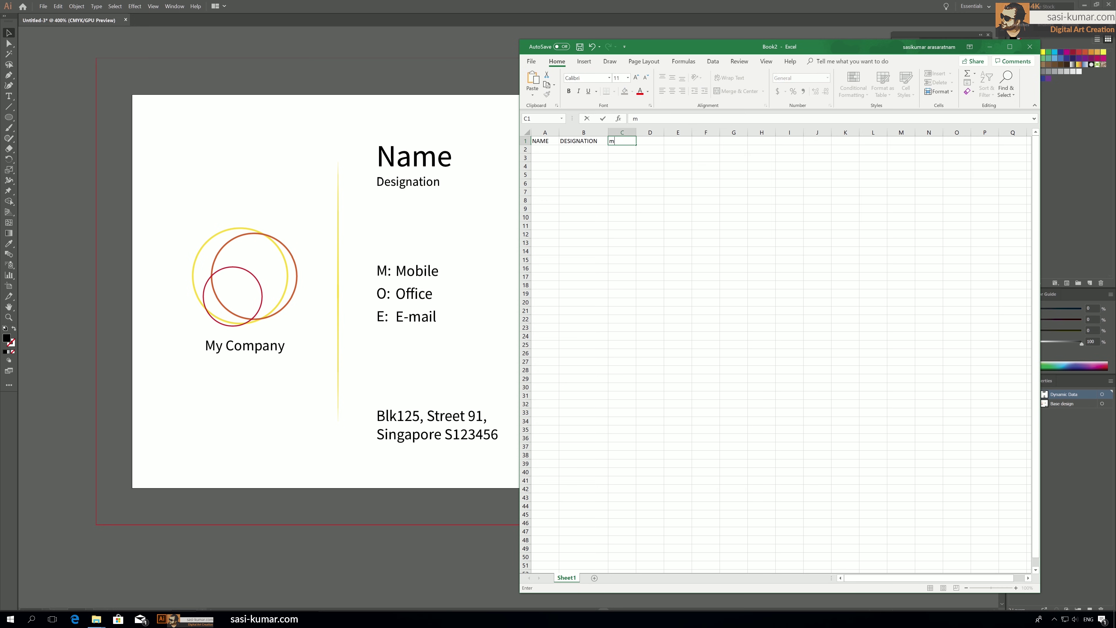
pyautogui.write('MOBILE')
pyautogui.click(655, 143)
pyautogui.moveTo(664, 132); pyautogui.dragTo(702, 132)
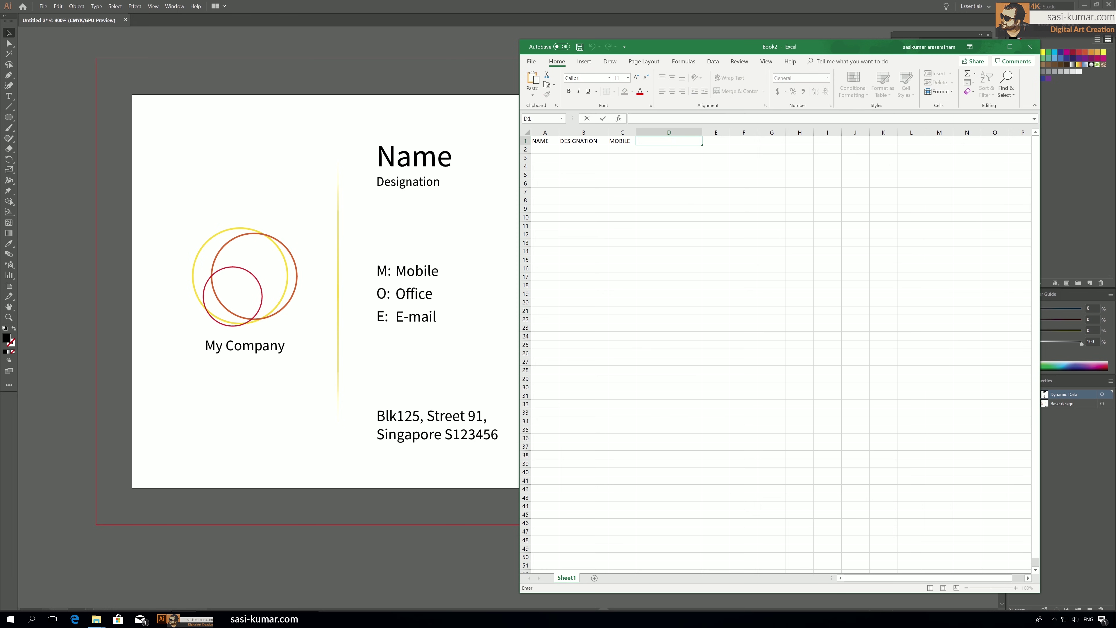
pyautogui.write('OFFICE')
pyautogui.click(721, 141)
pyautogui.write('e')
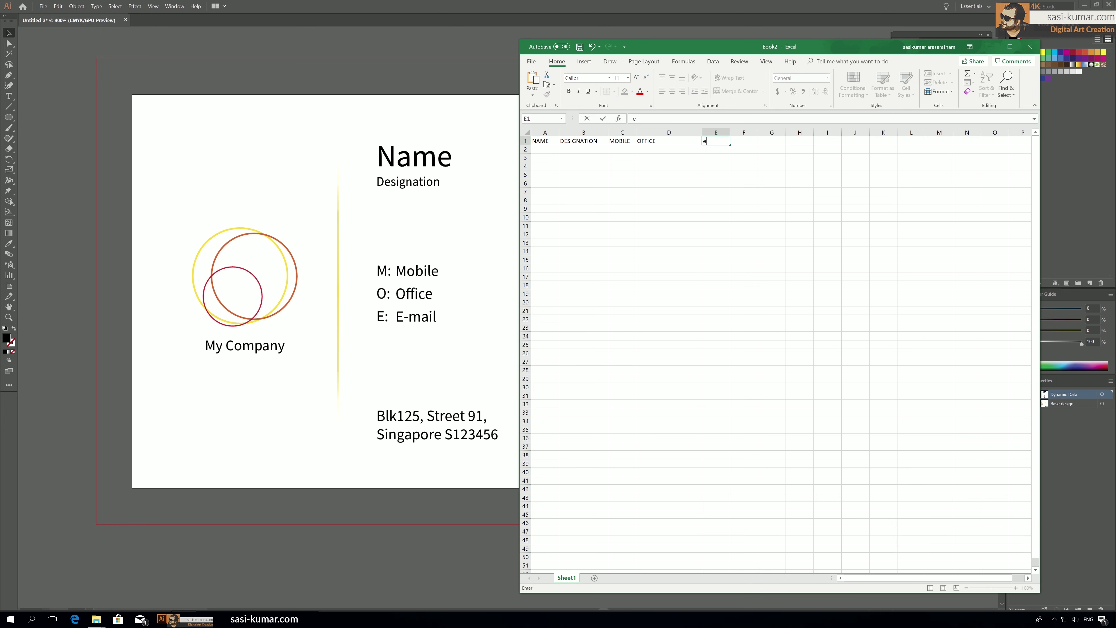
pyautogui.write('-MAIL')
pyautogui.click(716, 175)
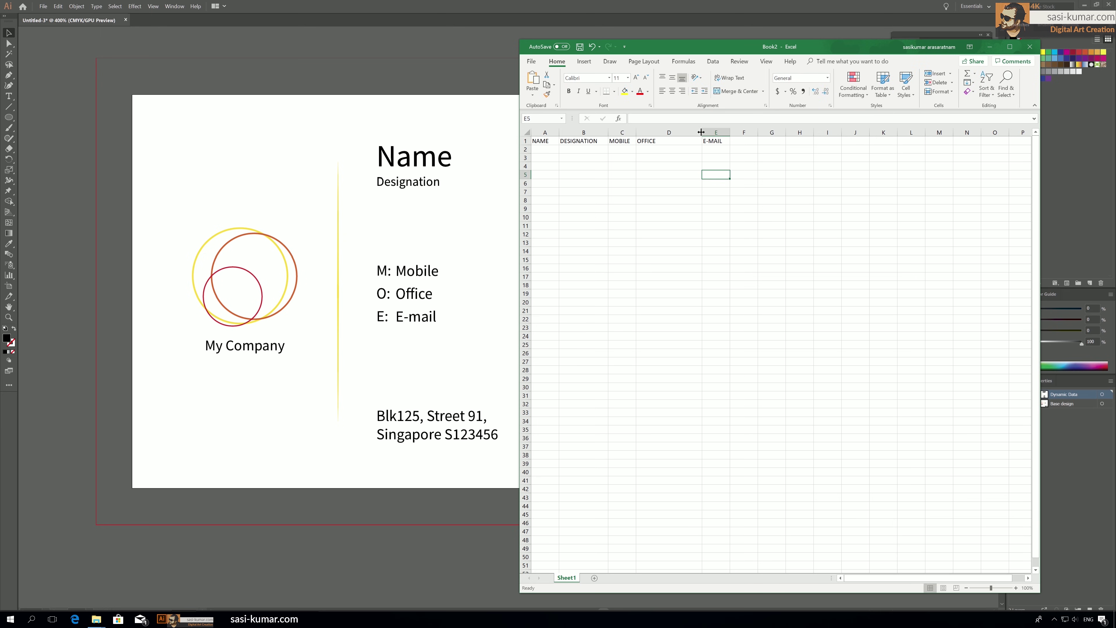
# - Adjust column widths: narrow D to fit OFFICE, widen columns A and C
pyautogui.moveTo(701, 132); pyautogui.dragTo(695, 132)
pyautogui.moveTo(694, 46); pyautogui.dragTo(699, 43)
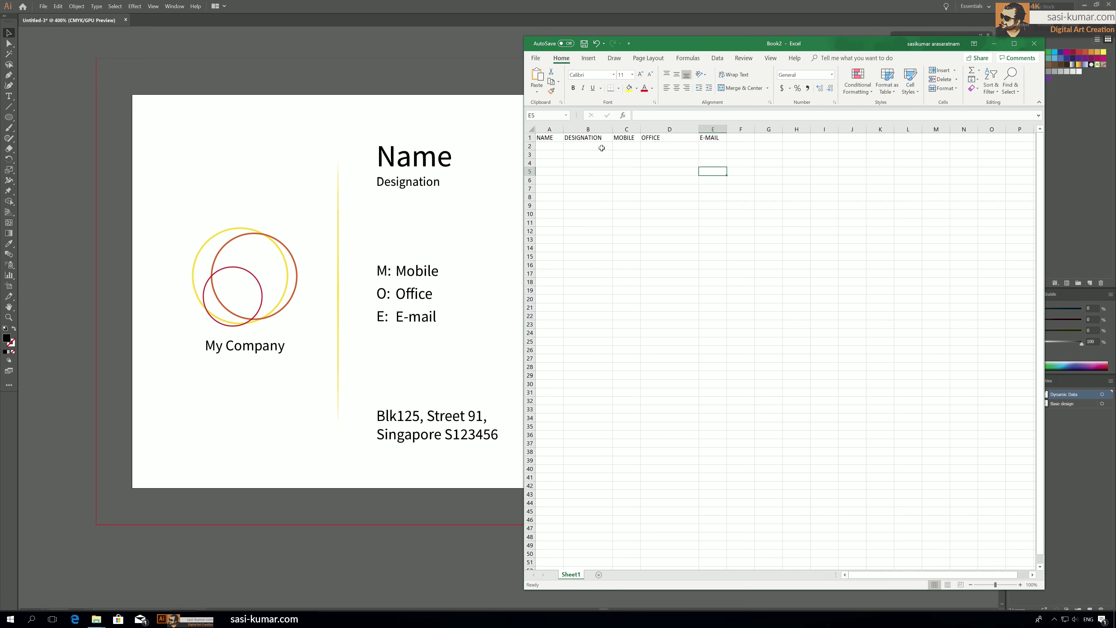
pyautogui.moveTo(561, 131); pyautogui.dragTo(572, 131)
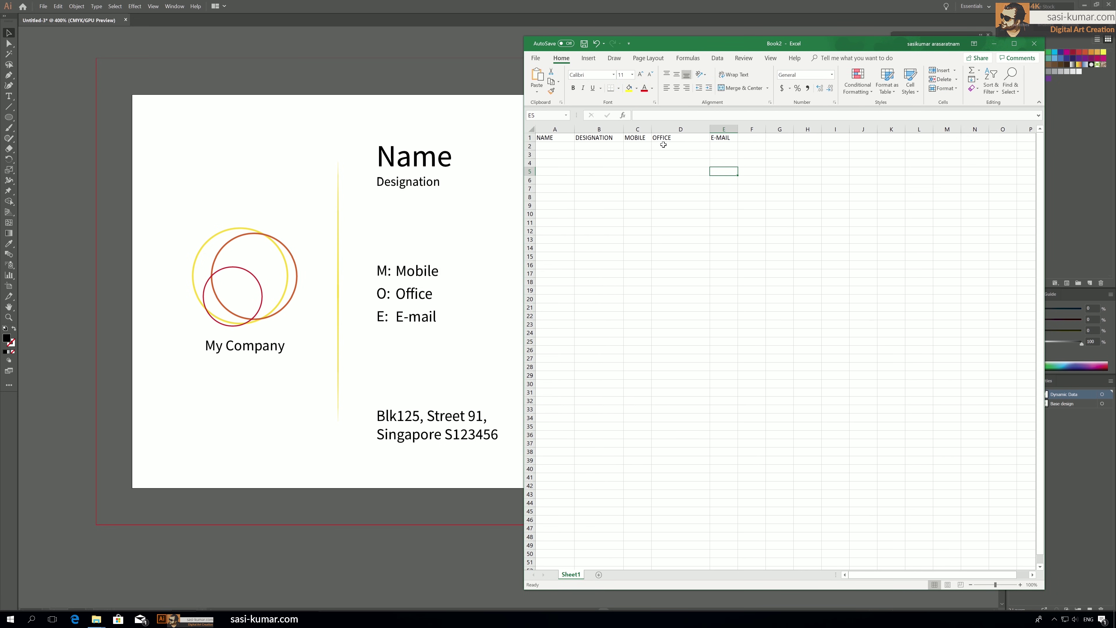
pyautogui.moveTo(651, 131); pyautogui.dragTo(662, 131)
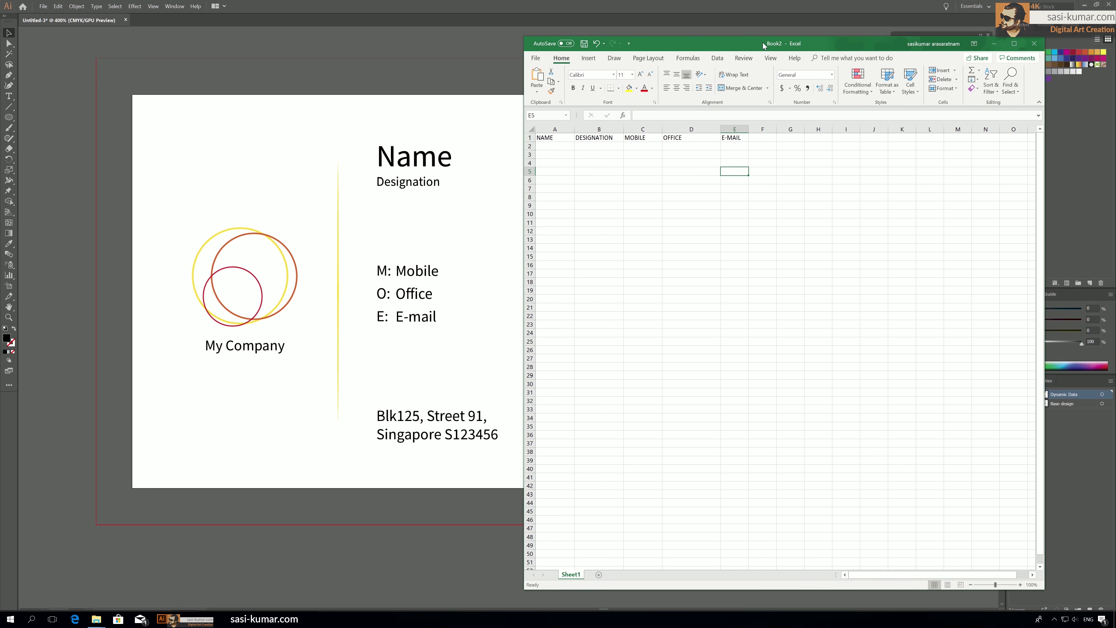
pyautogui.moveTo(703, 43); pyautogui.dragTo(698, 39)
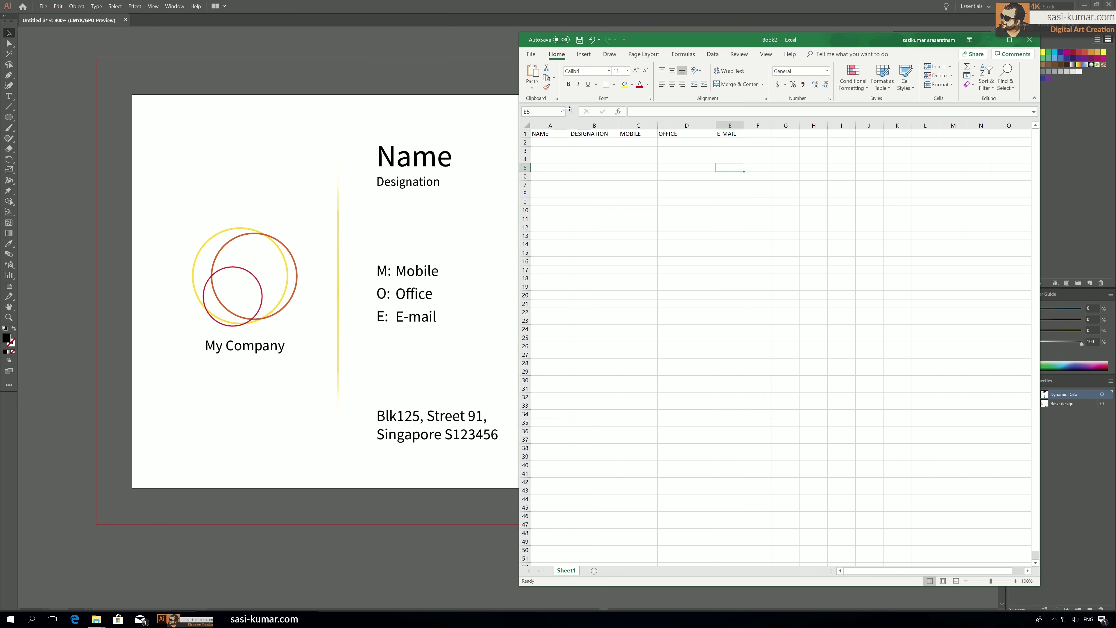
# - Open the full Save As dialog for the workbook
pyautogui.click(531, 54)
pyautogui.click(556, 171)
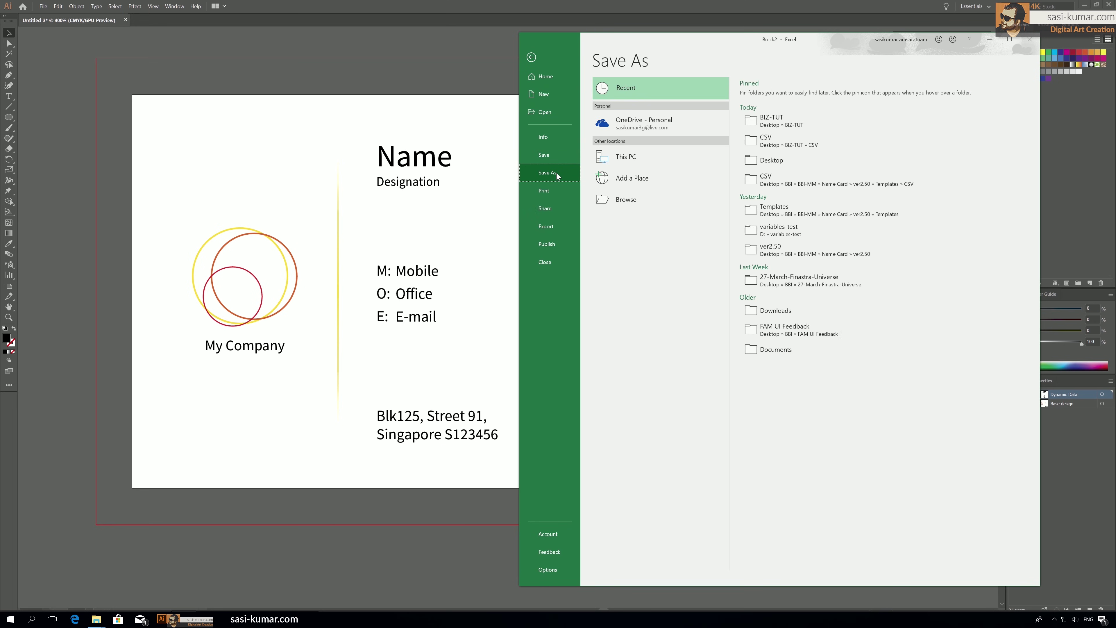
pyautogui.click(642, 200)
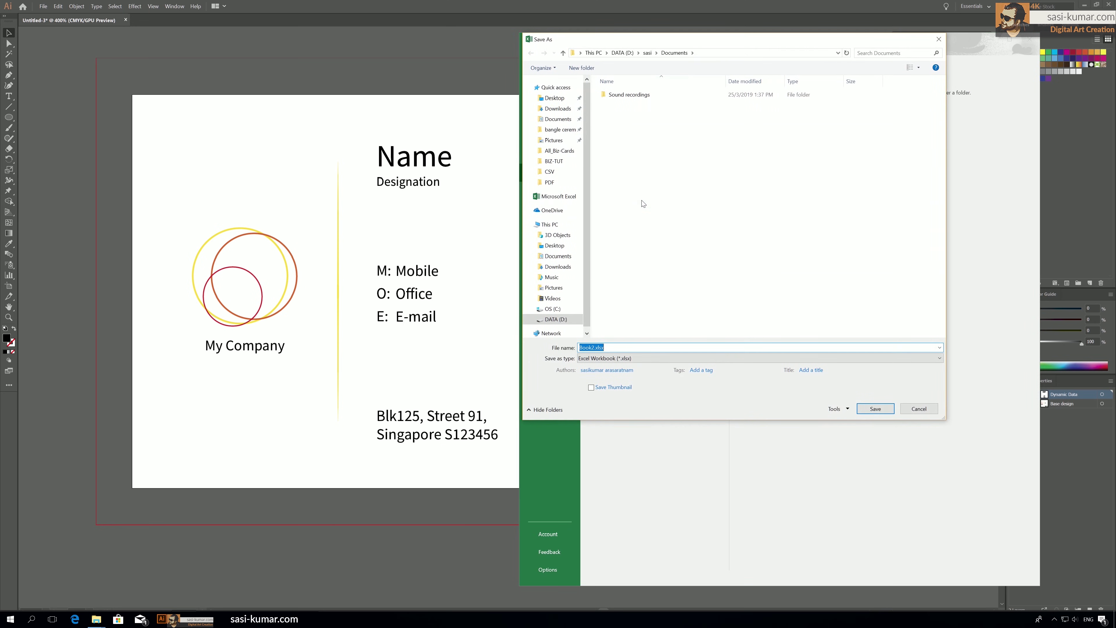
pyautogui.moveTo(703, 44); pyautogui.dragTo(661, 80)
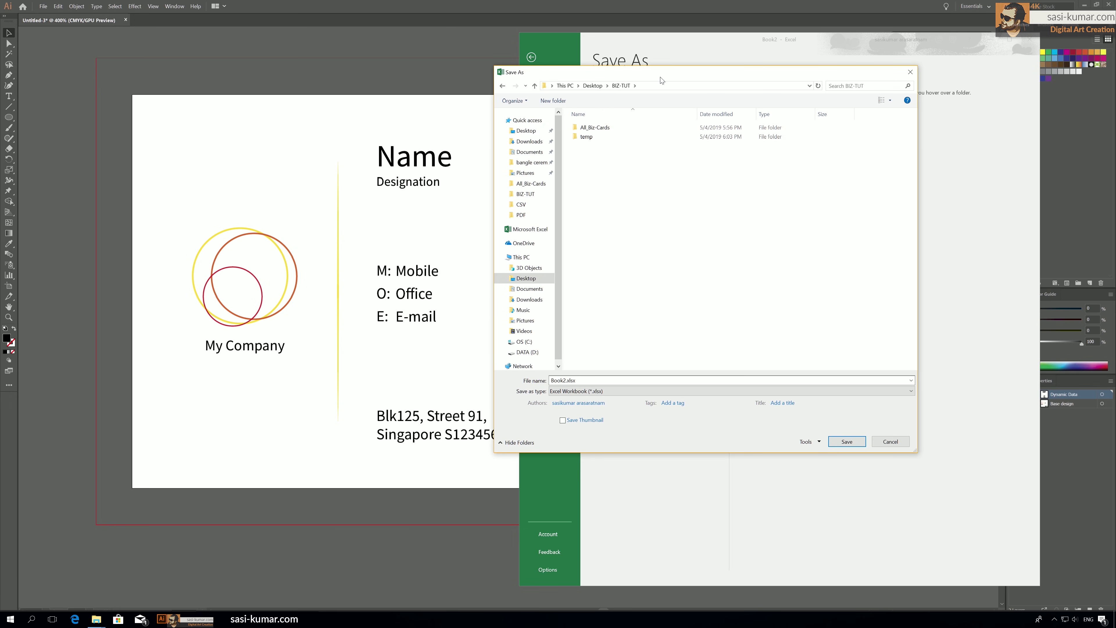
# - Create and open a CSV folder in All_Biz-Cards, naming the file CONTACT
pyautogui.doubleClick(595, 127)
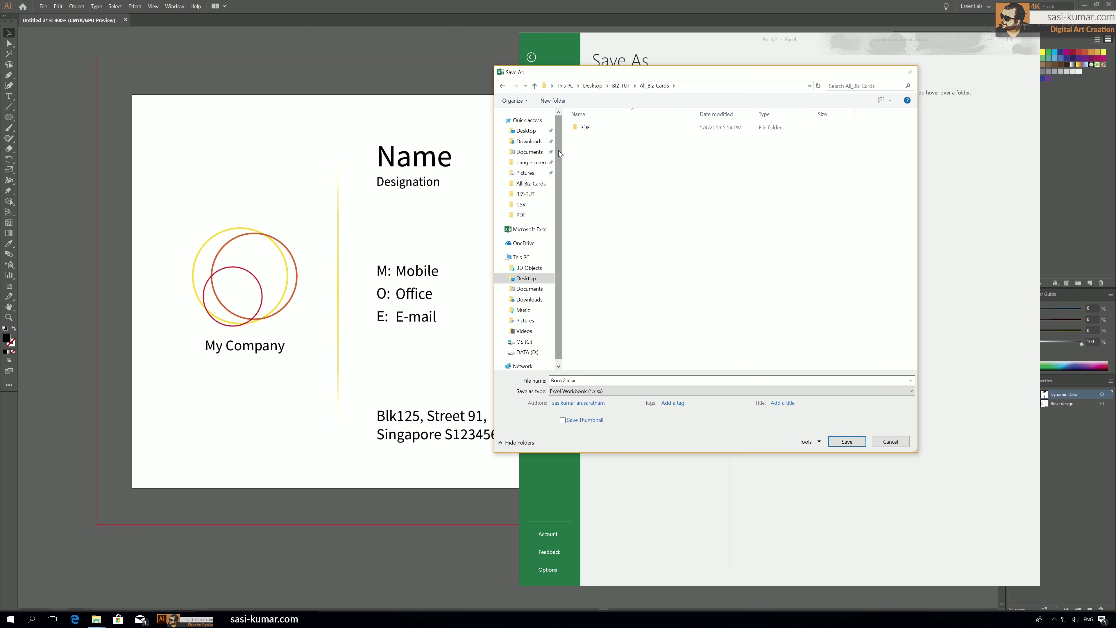
pyautogui.click(555, 100)
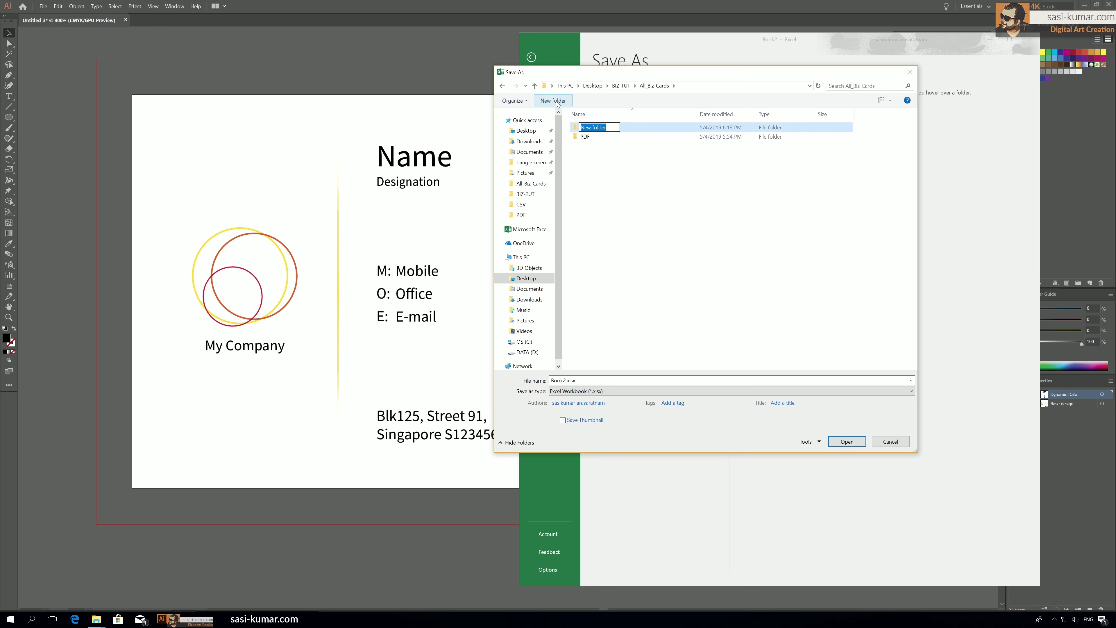
pyautogui.write('CSV')
pyautogui.press('Return')
pyautogui.doubleClick(596, 129)
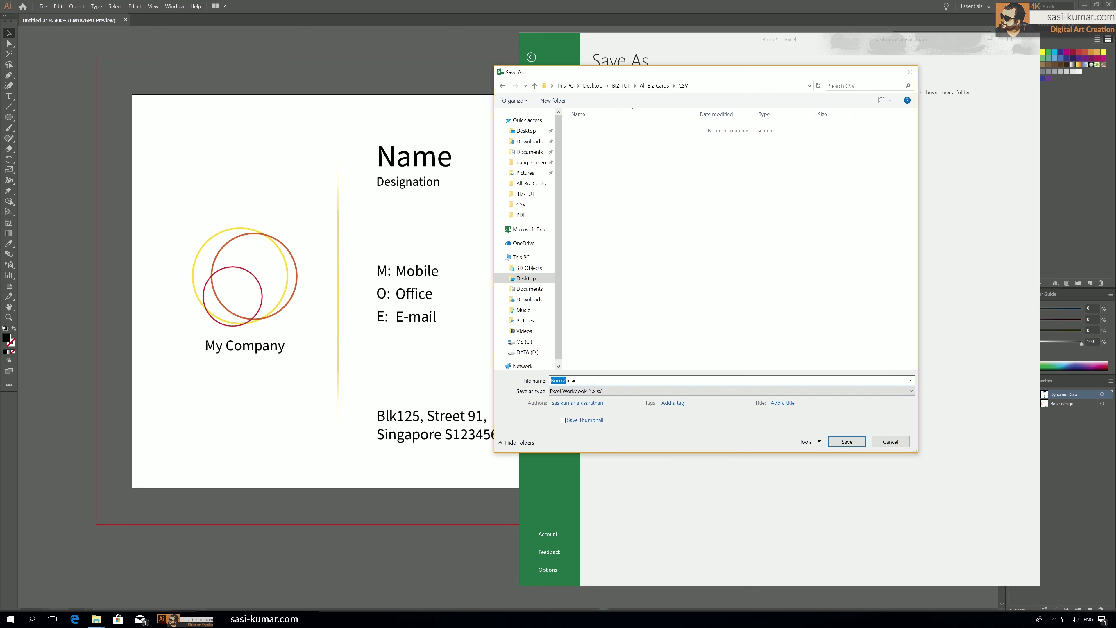
pyautogui.write('cONTACT')
pyautogui.press('Home')
pyautogui.press('Delete')
# - Save as CONTACT.csv using CSV (Comma delimited) type, then minimize Excel
pyautogui.write('C')
pyautogui.click(606, 393)
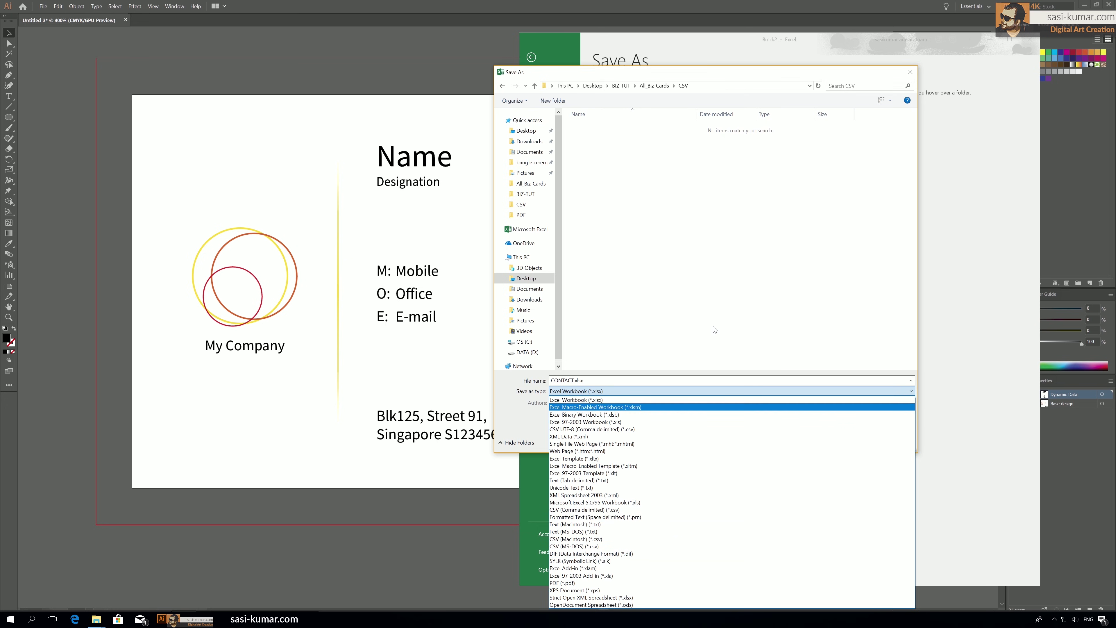
pyautogui.click(613, 510)
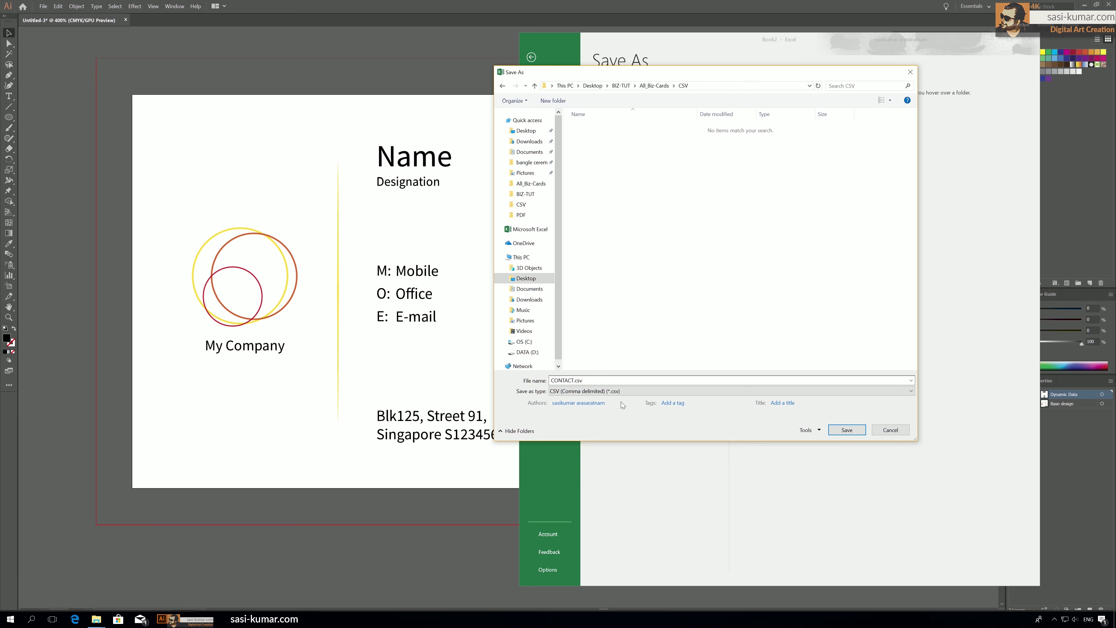
pyautogui.click(839, 429)
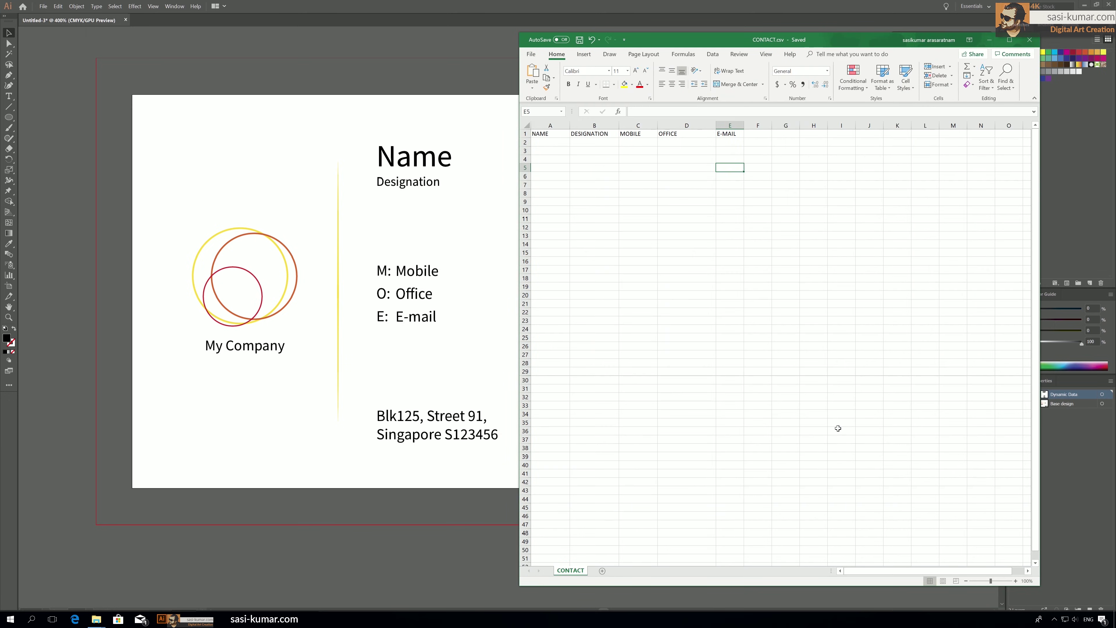
pyautogui.click(989, 40)
# - Show the Variables panel from the Window menu
pyautogui.hscroll(3, 496, 234)
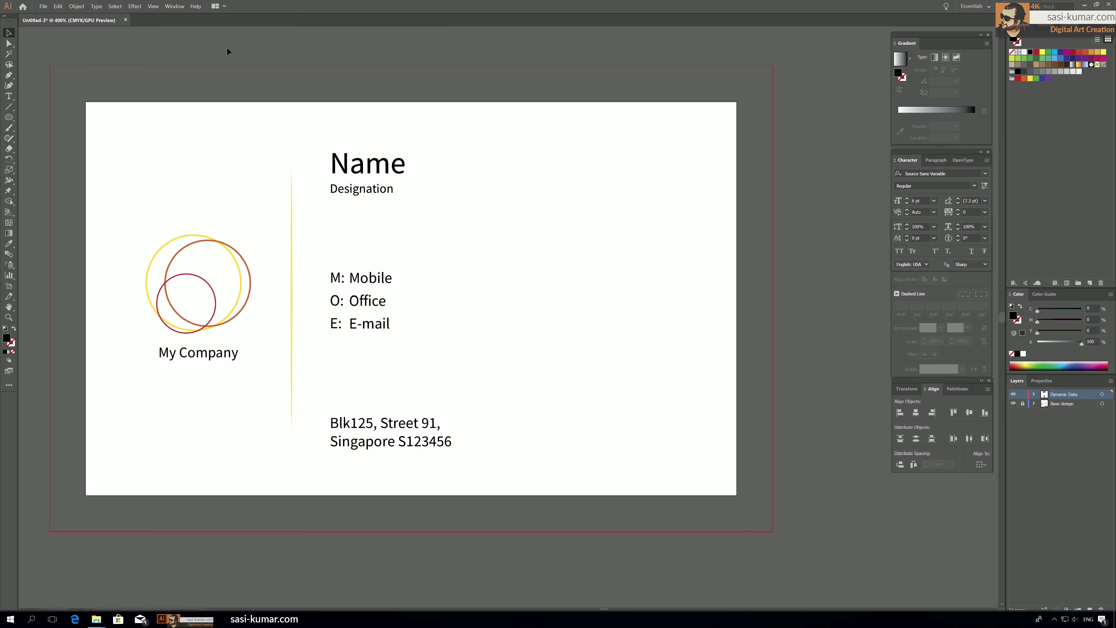
pyautogui.click(175, 7)
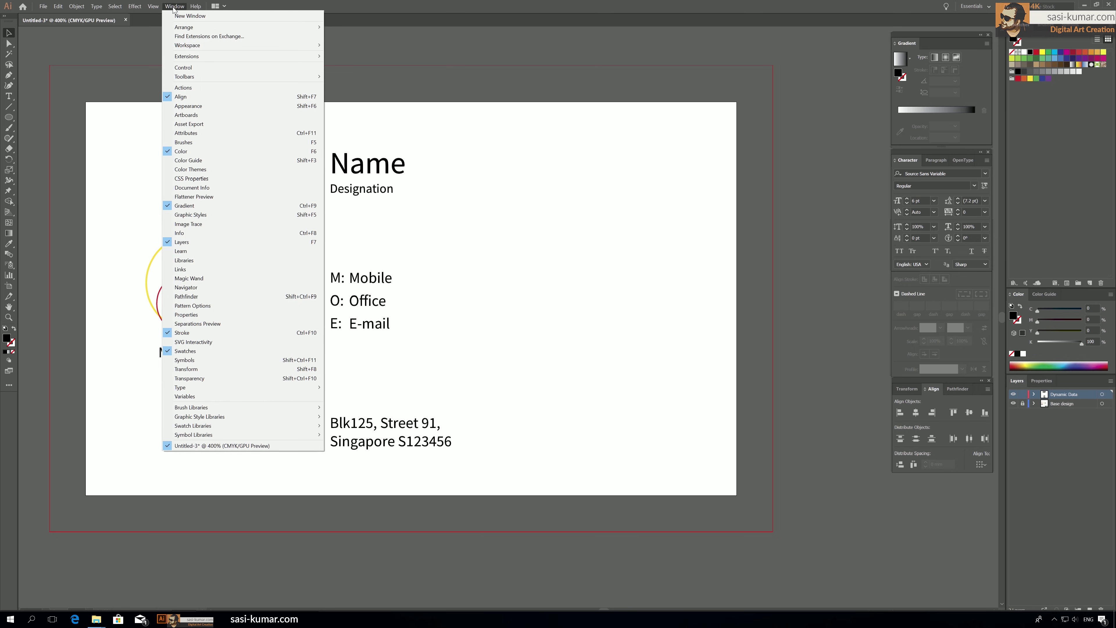
pyautogui.click(280, 397)
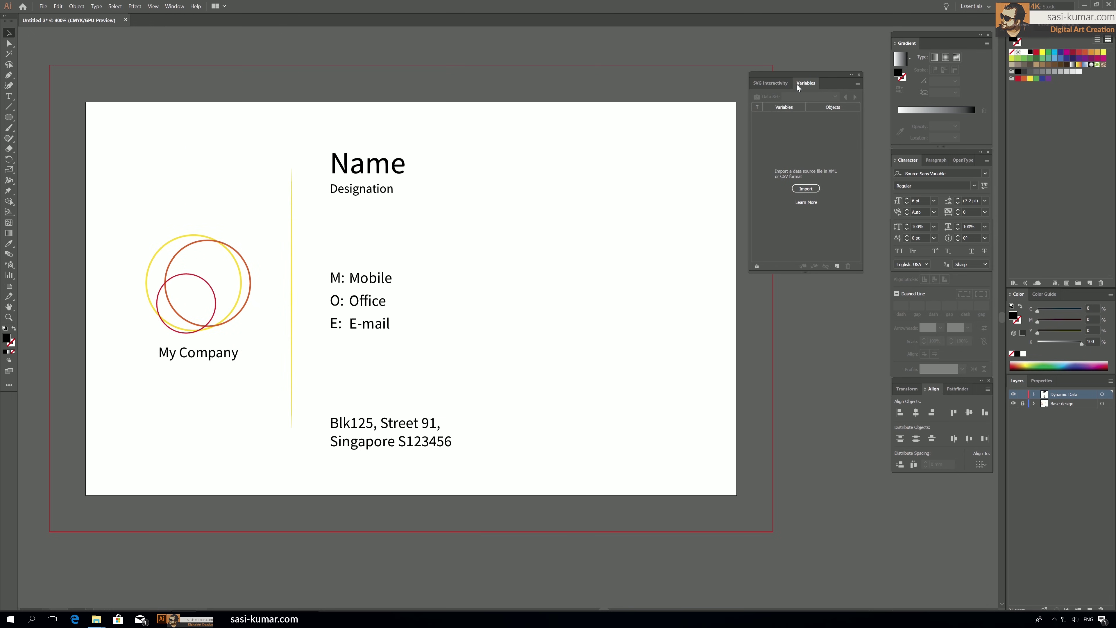
# - Import CONTACT.csv from BIZ-TUT > All_Biz-Cards > CSV as the variable data
pyautogui.click(810, 191)
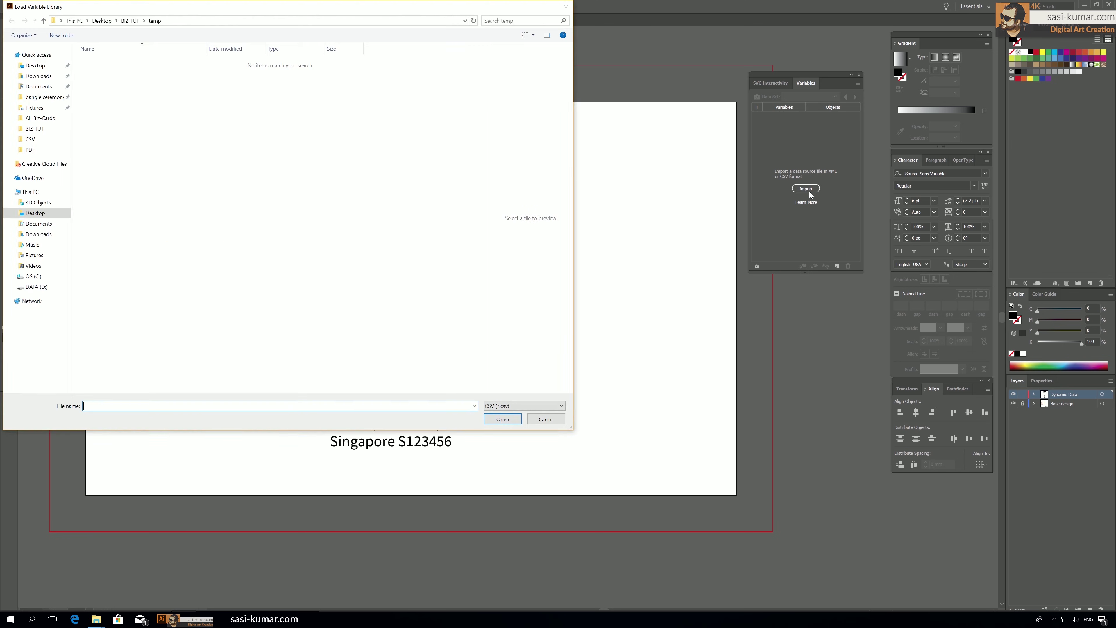
pyautogui.click(126, 23)
pyautogui.doubleClick(108, 63)
pyautogui.doubleClick(107, 63)
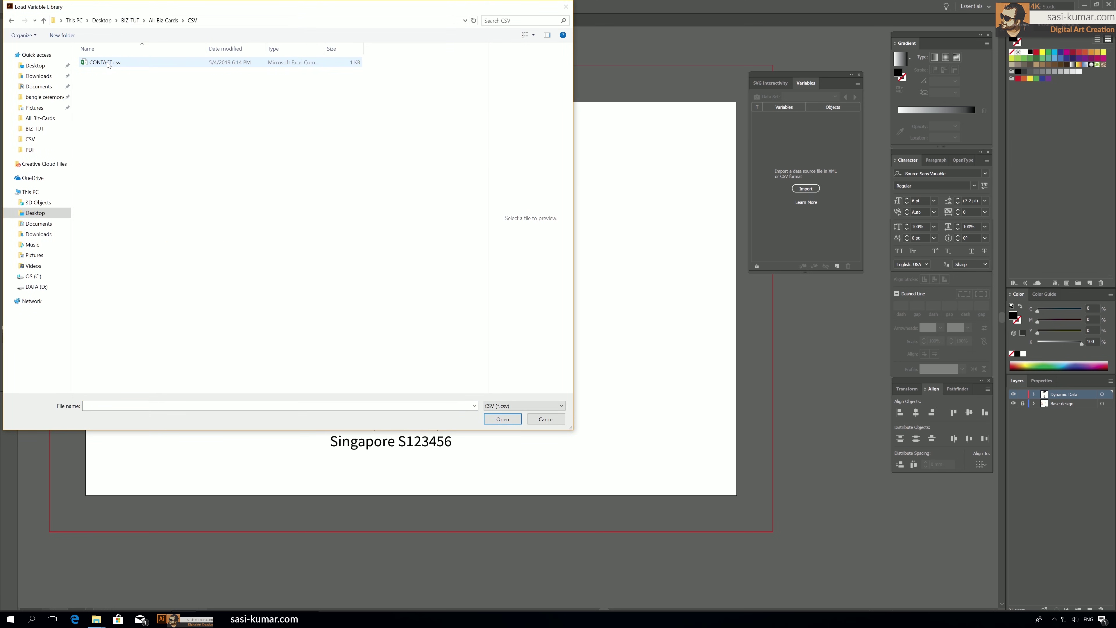
pyautogui.click(108, 63)
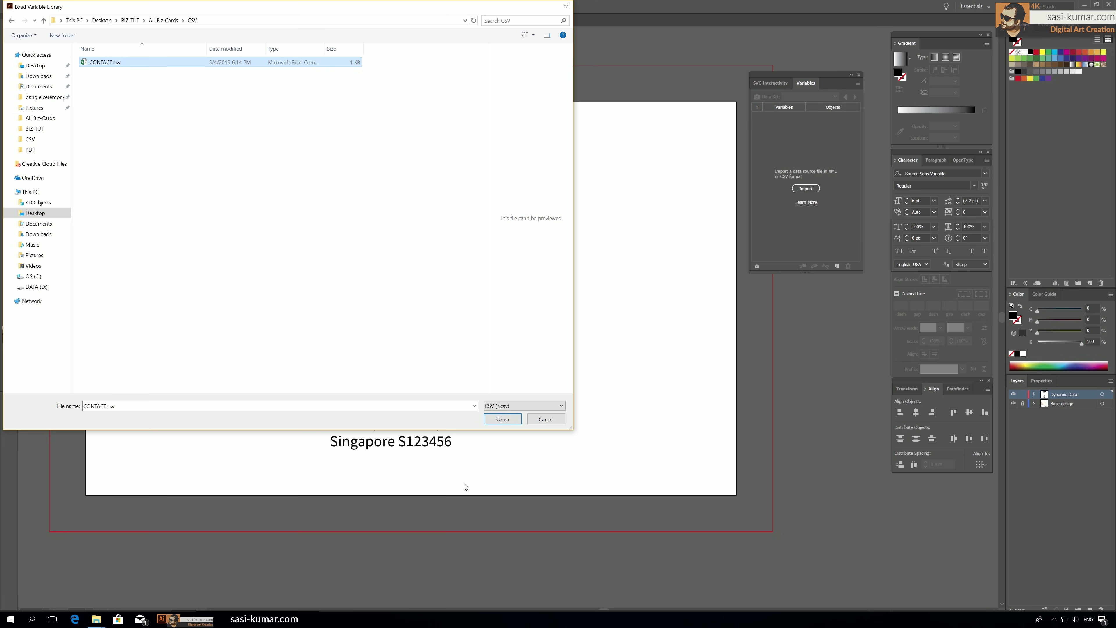
pyautogui.click(503, 419)
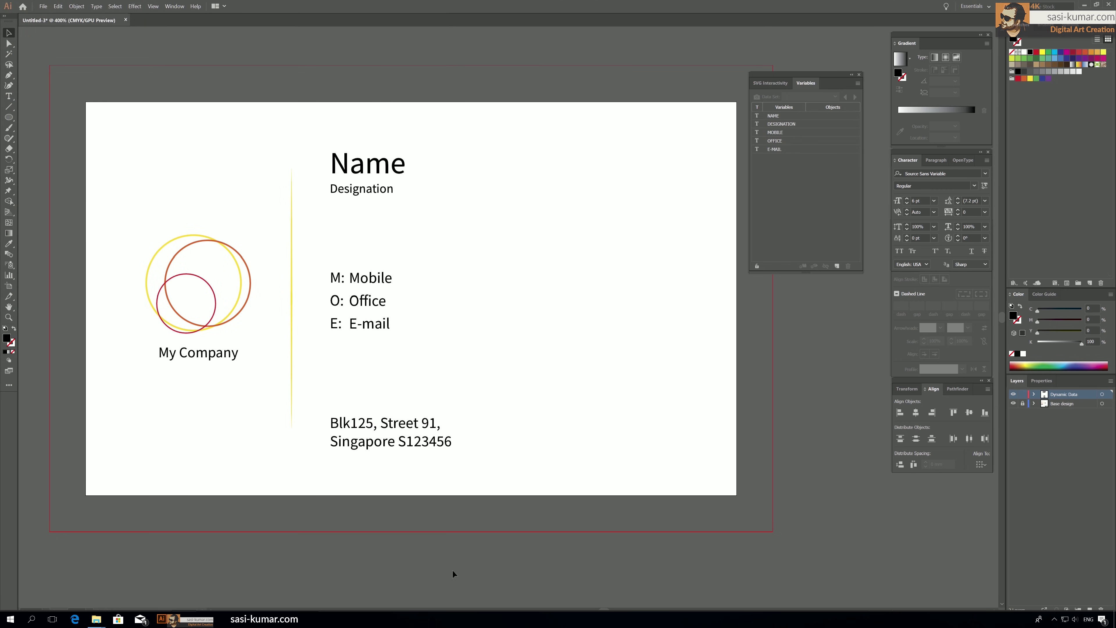
# - Check the CONTACT.csv spreadsheet in Excel, then return to the card
pyautogui.moveTo(185, 619)
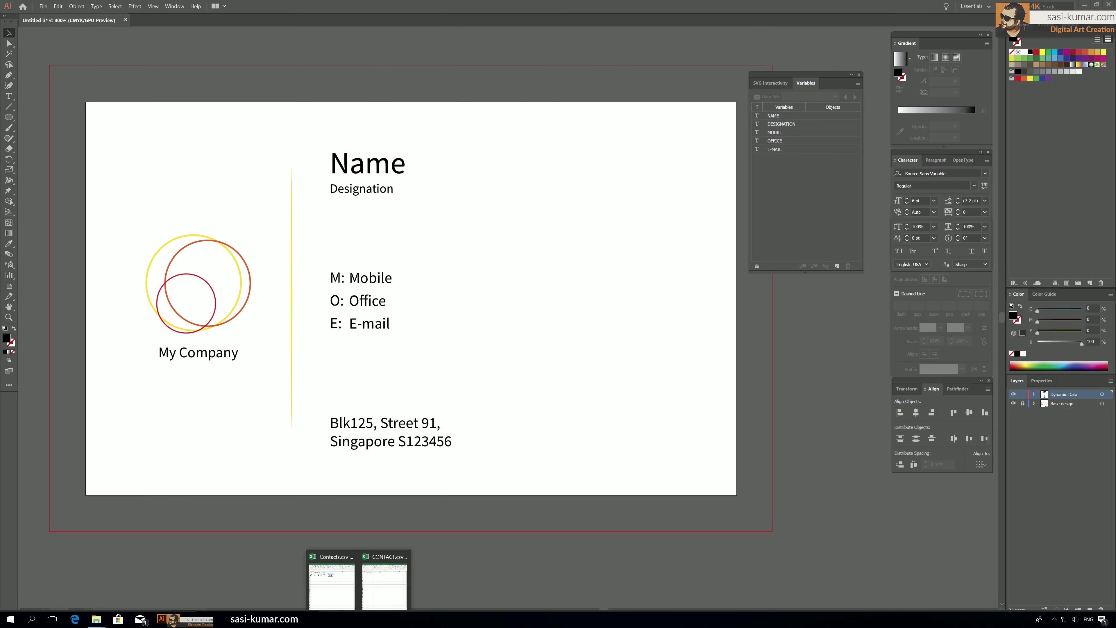
pyautogui.click(326, 593)
pyautogui.click(768, 45)
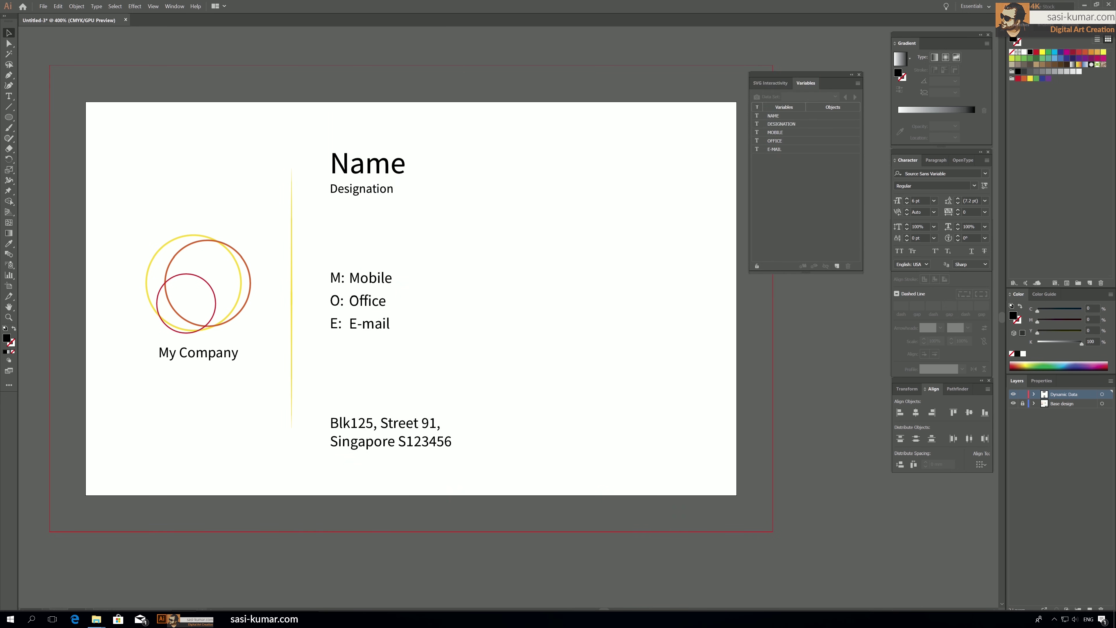
pyautogui.click(392, 598)
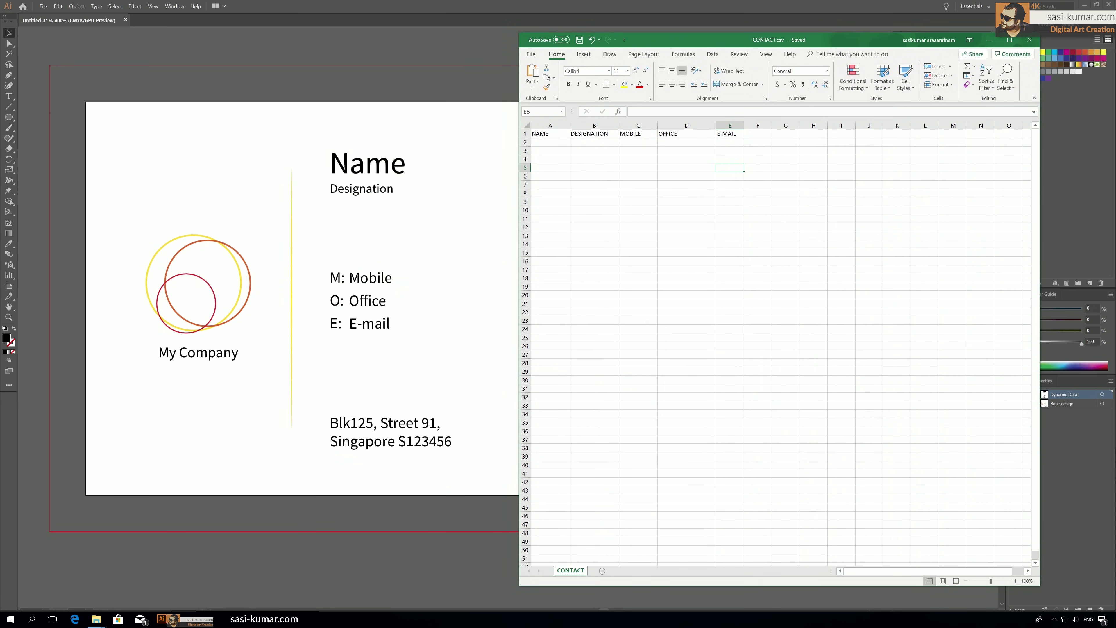
pyautogui.moveTo(638, 39); pyautogui.dragTo(625, 175)
pyautogui.click(1016, 175)
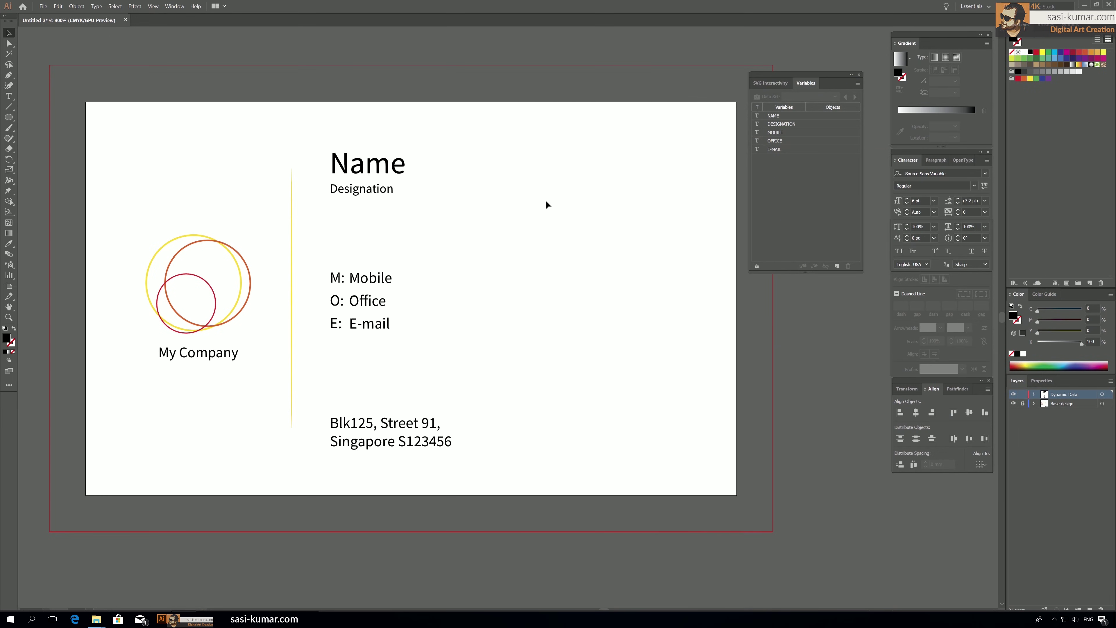
# - Make the card's Name text dynamic, bound to the NAME variable
pyautogui.click(398, 172)
pyautogui.click(796, 115)
pyautogui.click(795, 125)
pyautogui.click(791, 133)
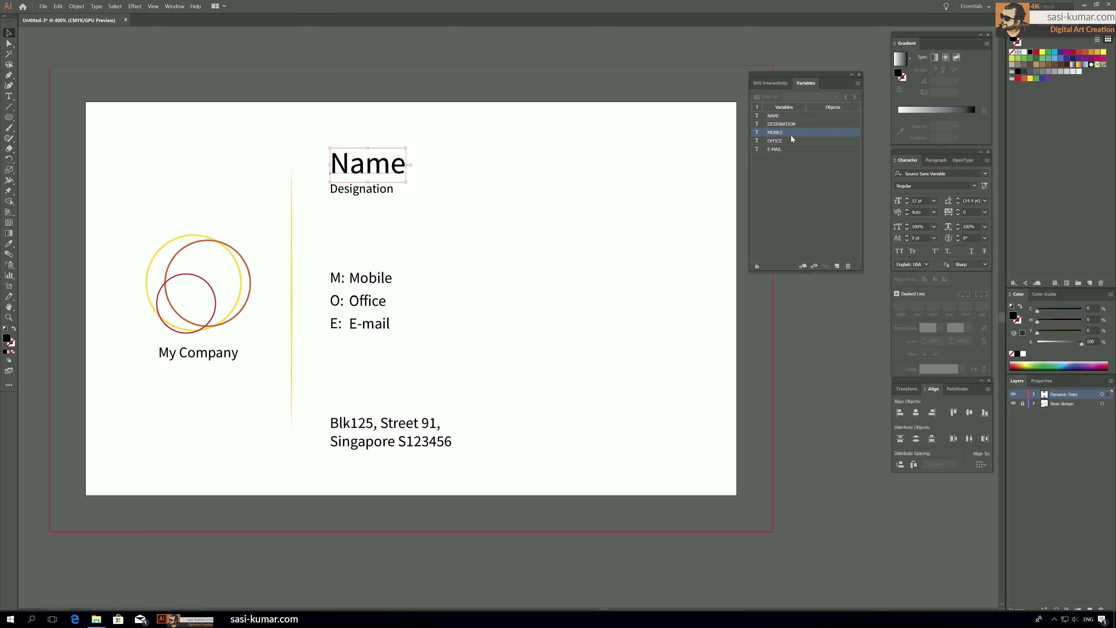
pyautogui.click(789, 142)
pyautogui.click(789, 150)
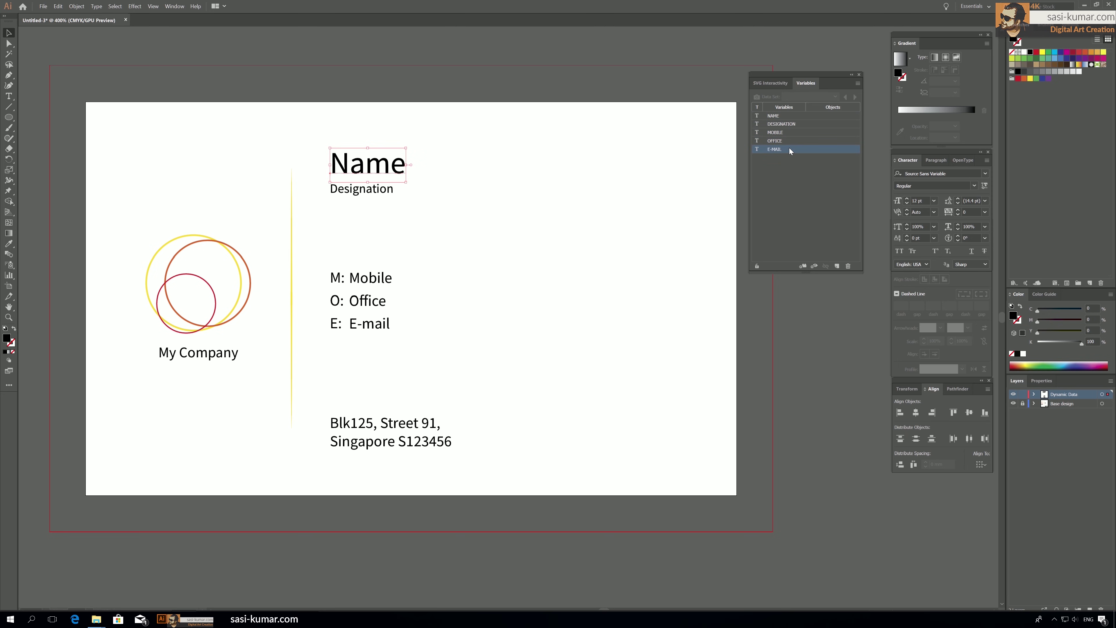
pyautogui.click(788, 116)
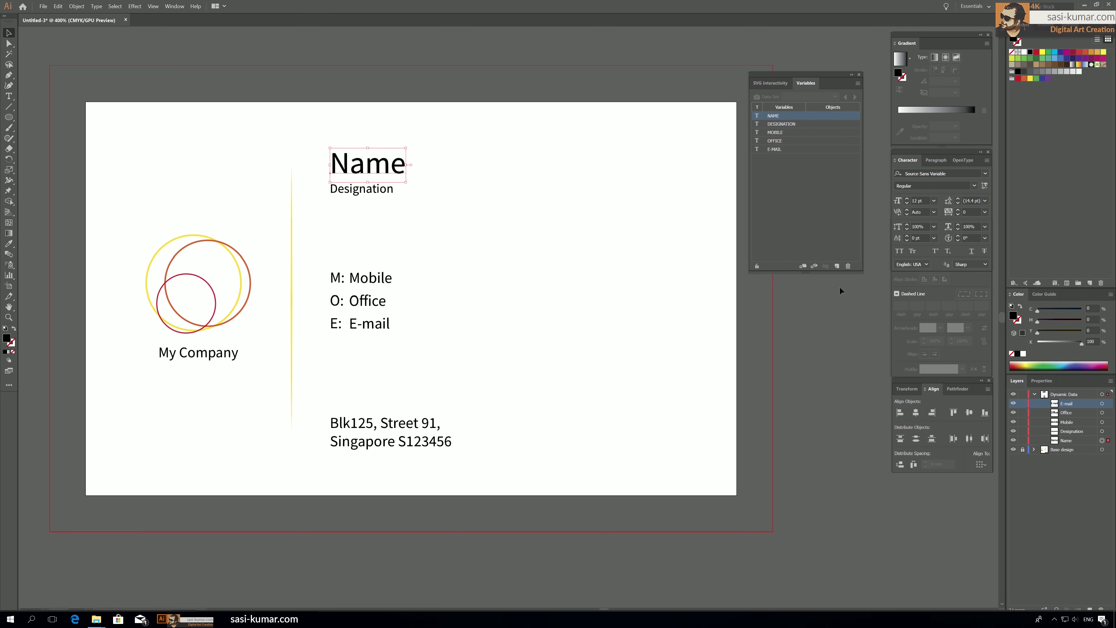
pyautogui.click(803, 267)
# - Bind Designation, Mobile, Office and E-mail texts to DESIGNATION, MOBILE, OFFICE and E-MAIL
pyautogui.click(376, 192)
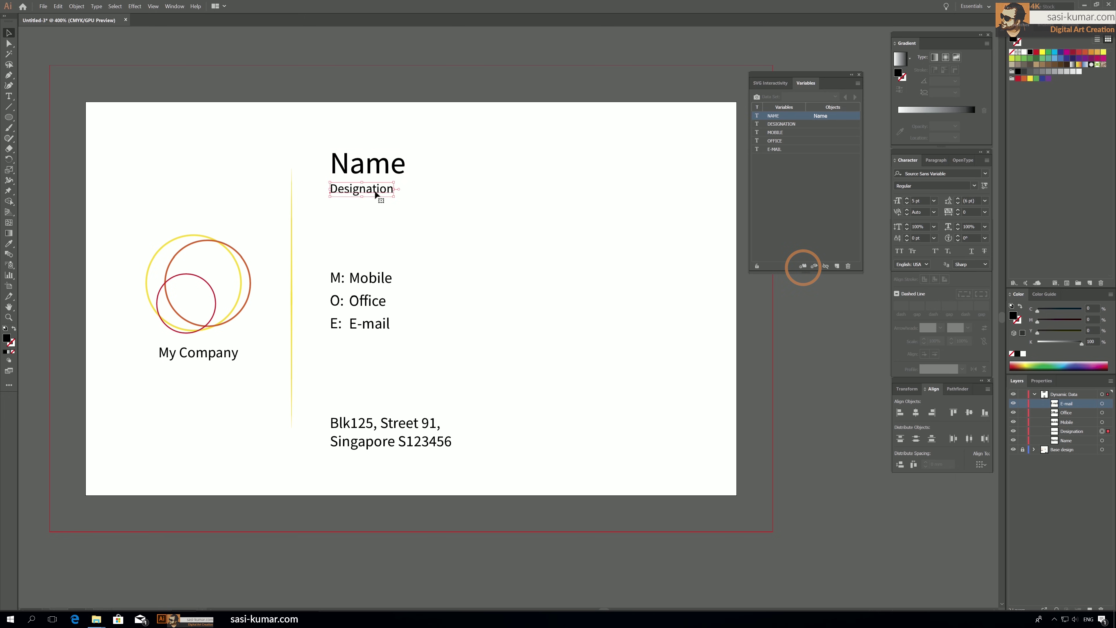
pyautogui.click(777, 126)
pyautogui.click(802, 266)
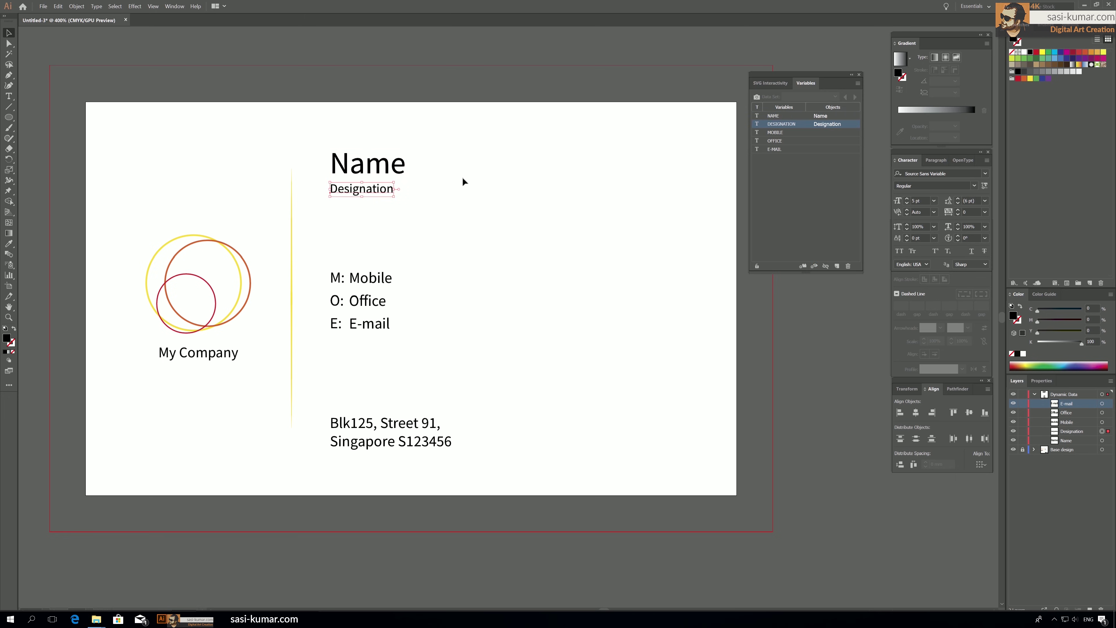
pyautogui.click(375, 282)
pyautogui.click(792, 134)
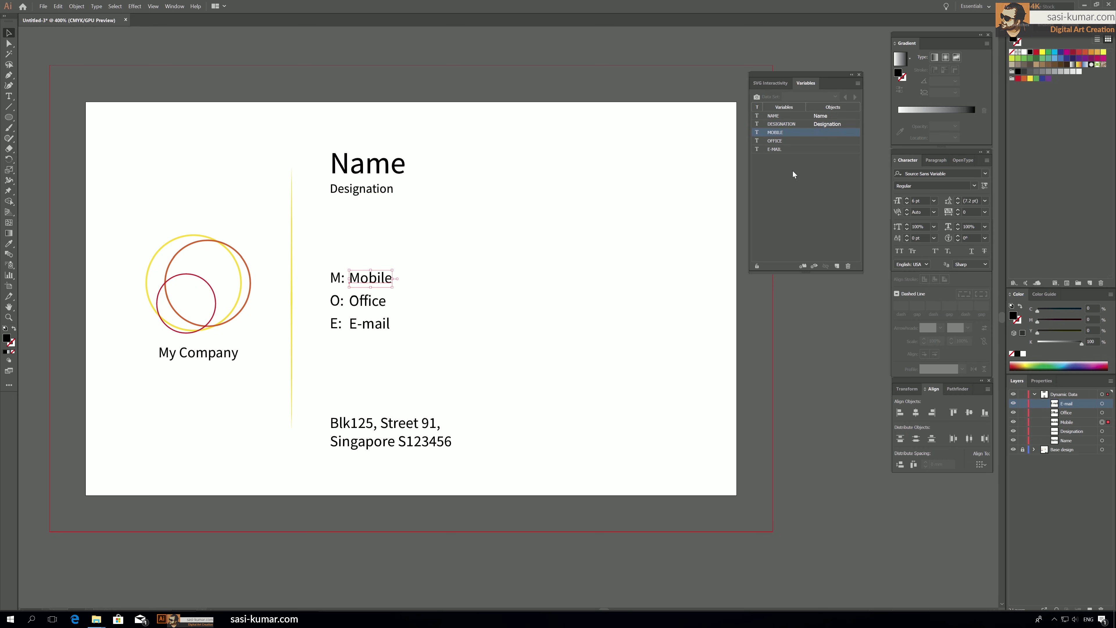
pyautogui.click(803, 265)
pyautogui.click(366, 304)
pyautogui.click(789, 141)
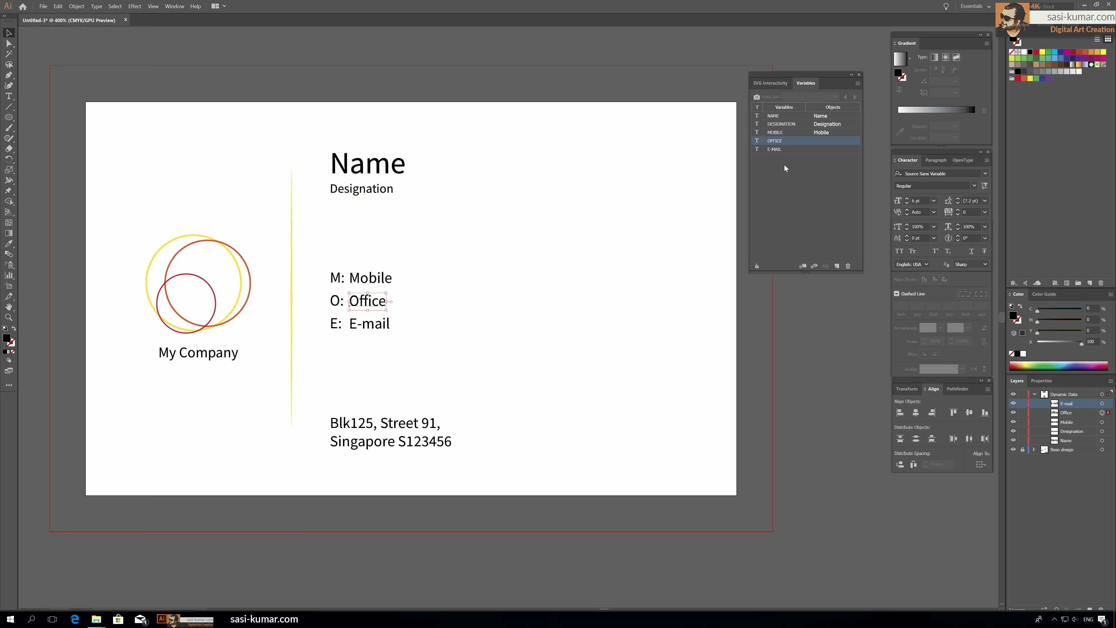
pyautogui.click(803, 266)
pyautogui.click(378, 324)
pyautogui.click(782, 149)
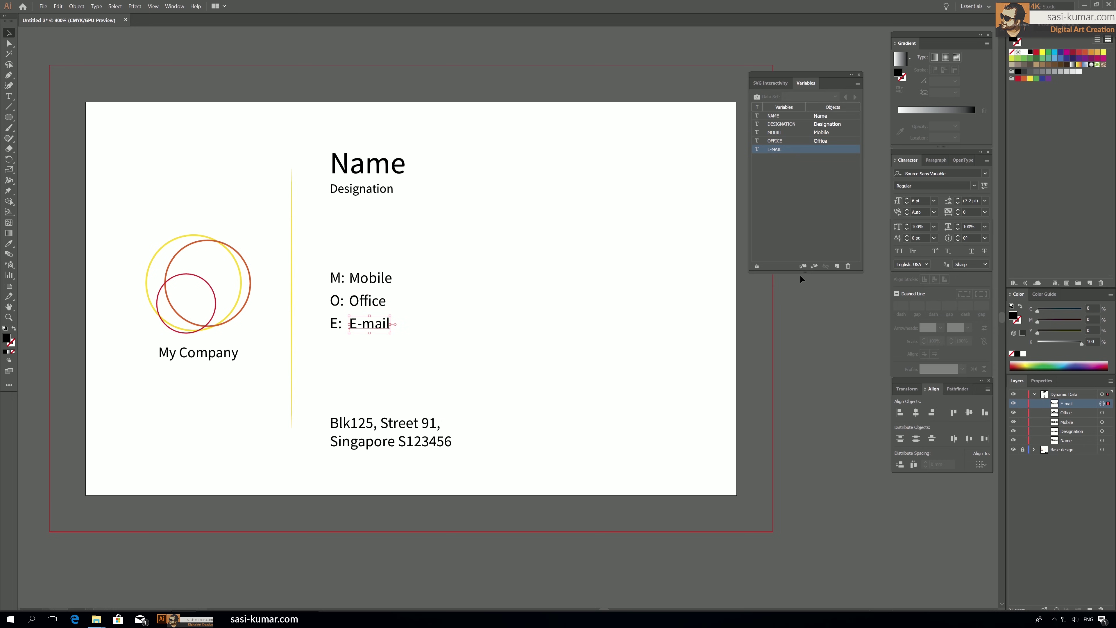
pyautogui.click(803, 266)
pyautogui.click(380, 582)
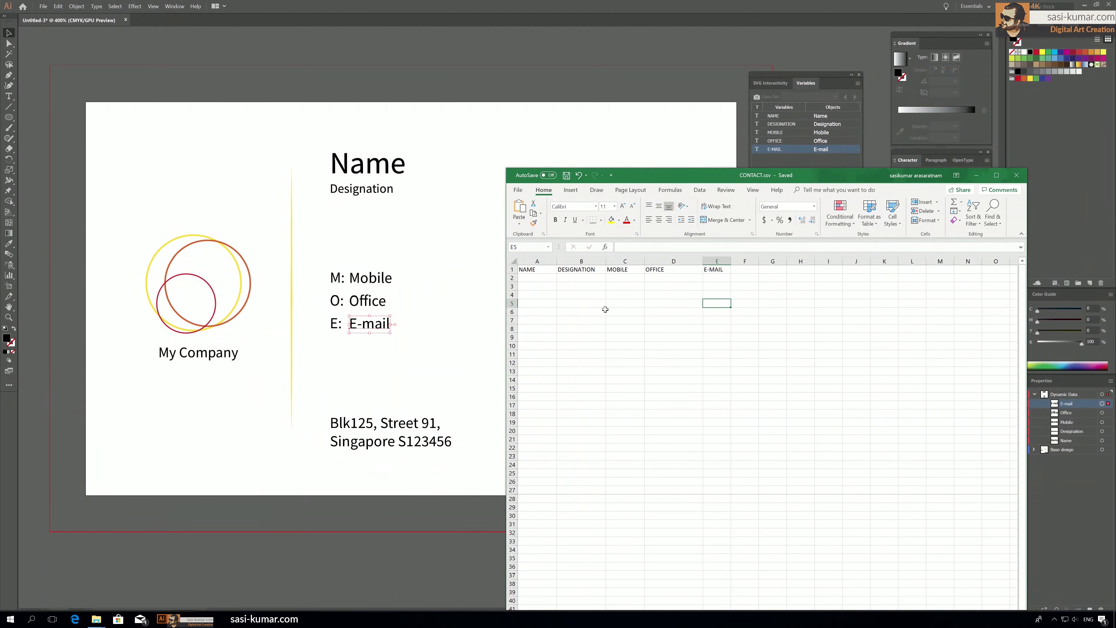
# - Bring the Contacts.csv spreadsheet forward and move it off the card
pyautogui.click(976, 175)
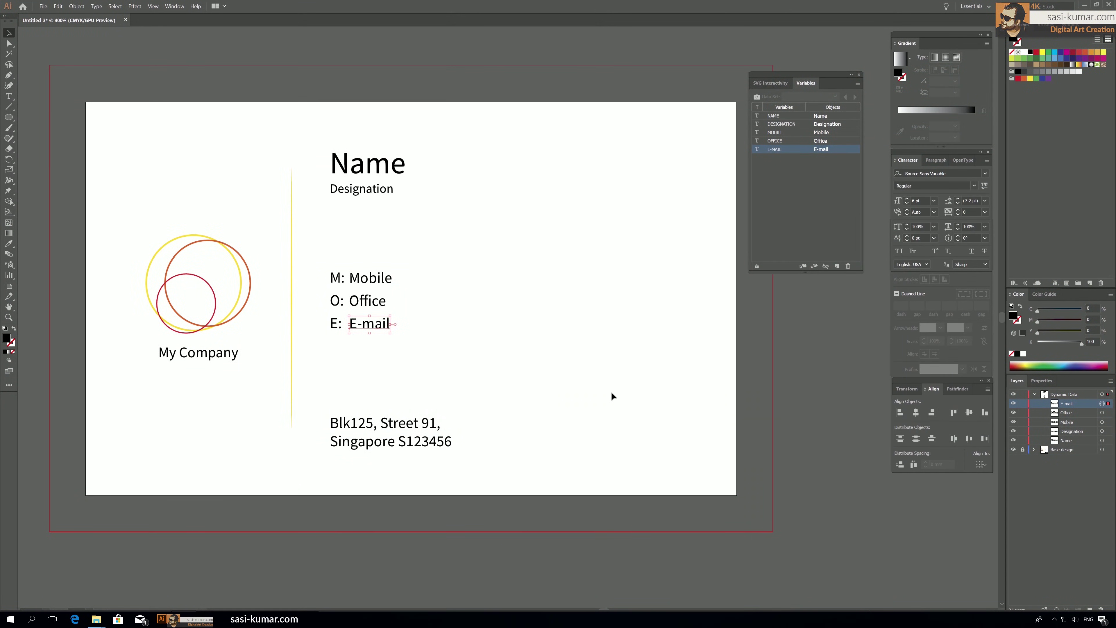
pyautogui.click(380, 582)
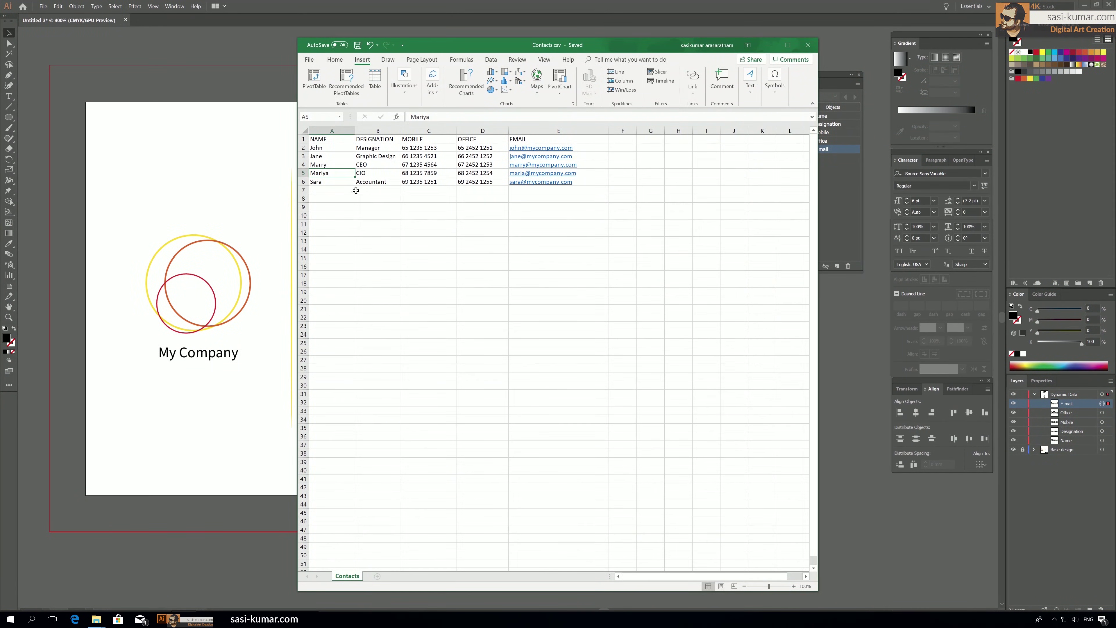
pyautogui.moveTo(520, 45); pyautogui.dragTo(632, 48)
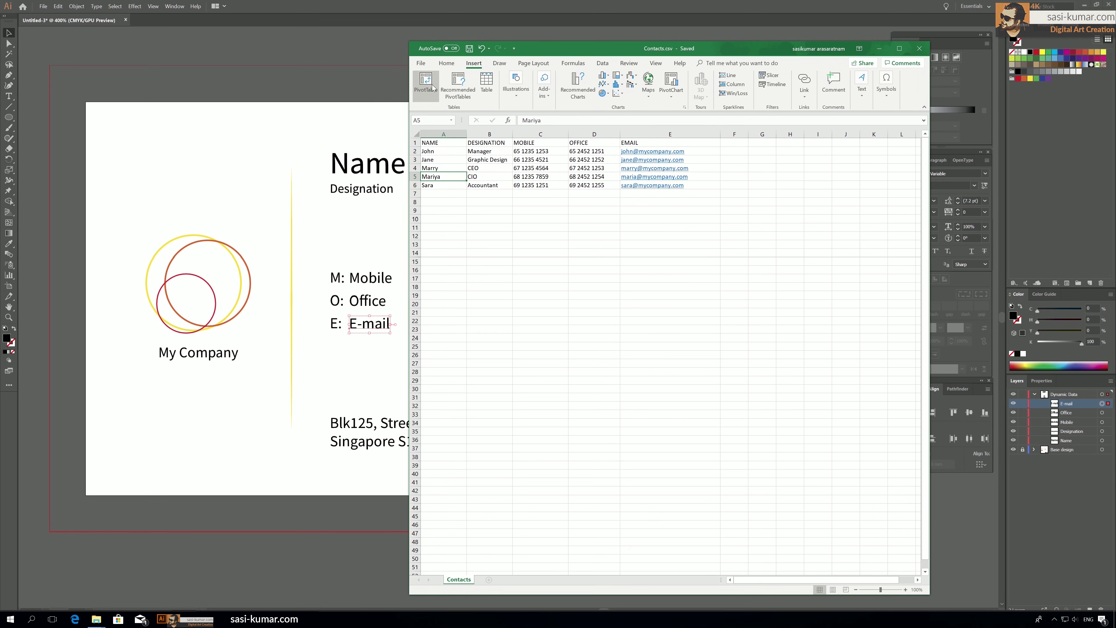
# - Save the sheet over Contacts.csv as CSV, confirm replacement, and minimize Excel
pyautogui.click(420, 63)
pyautogui.click(449, 183)
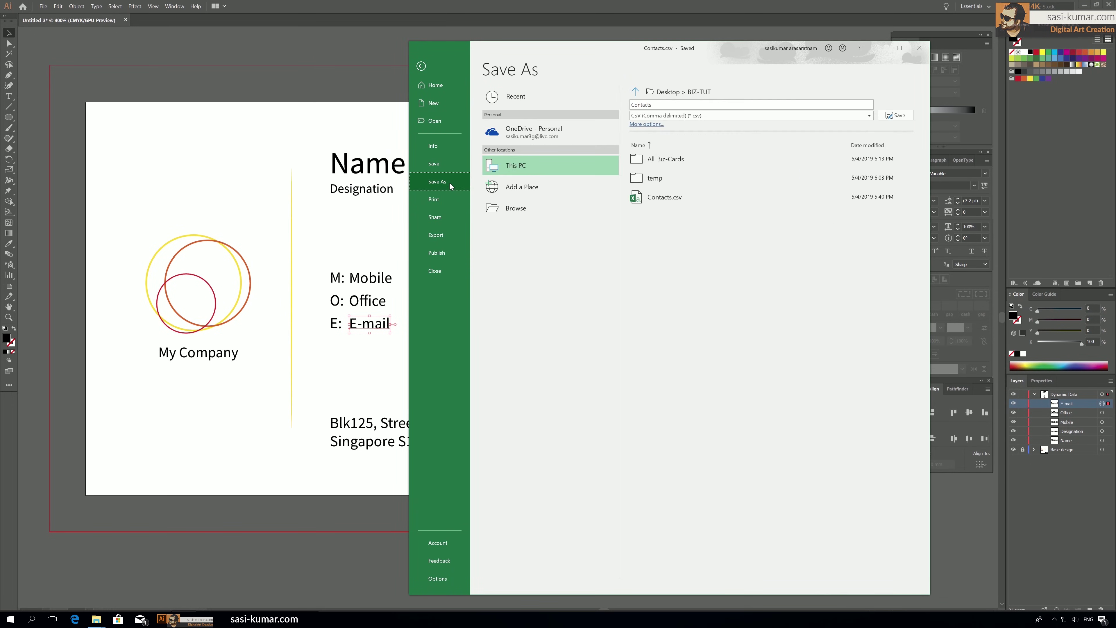
pyautogui.click(655, 178)
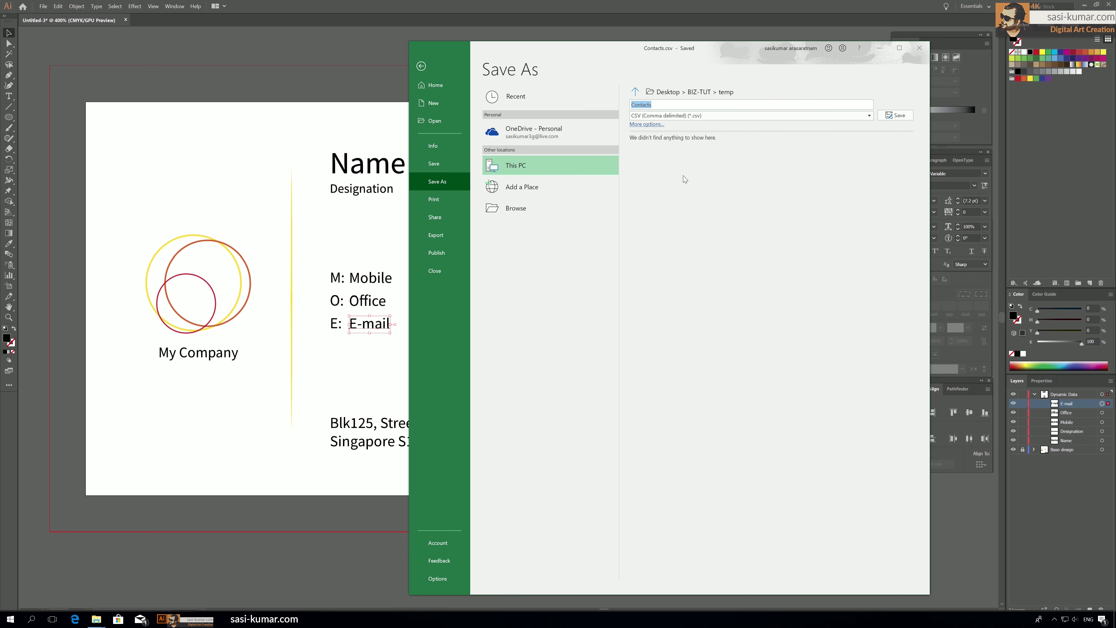
pyautogui.click(517, 212)
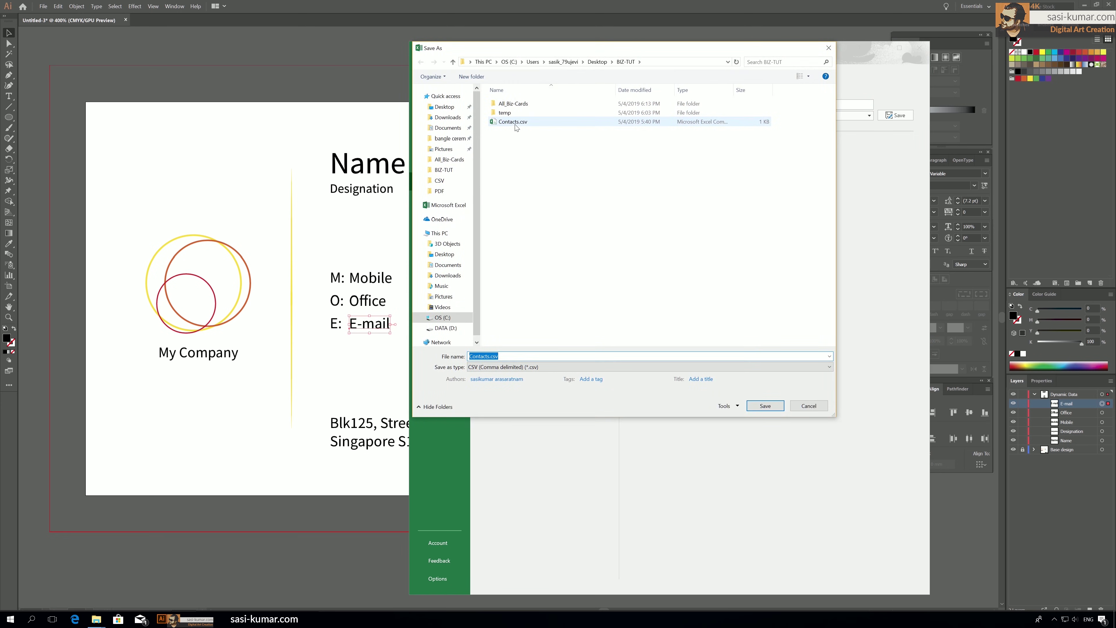
pyautogui.click(517, 124)
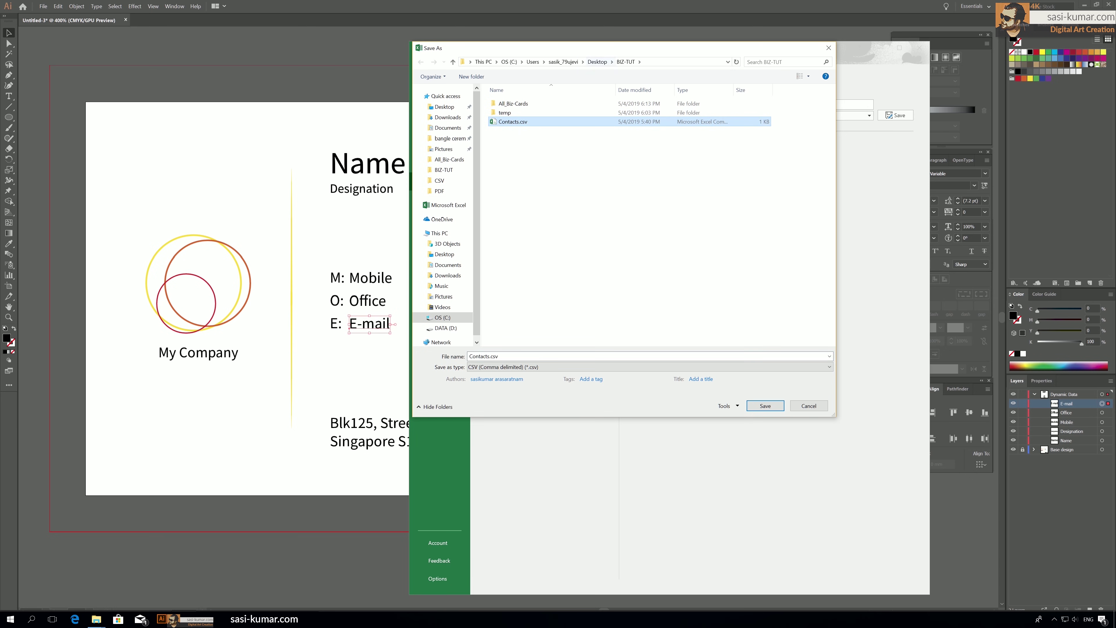
pyautogui.click(767, 407)
pyautogui.click(567, 313)
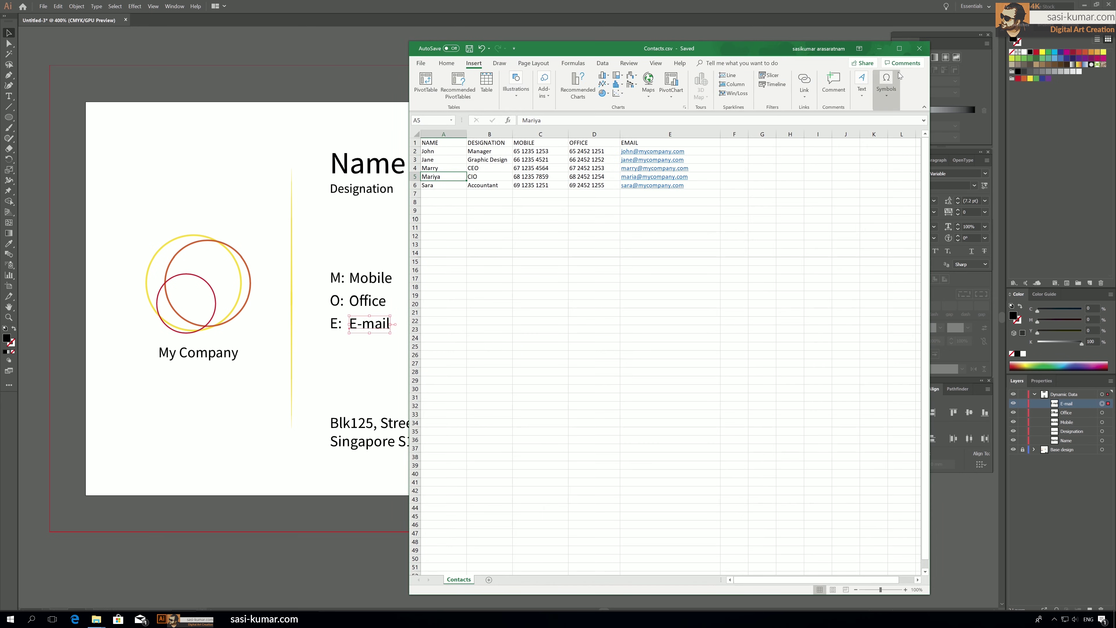
pyautogui.click(880, 50)
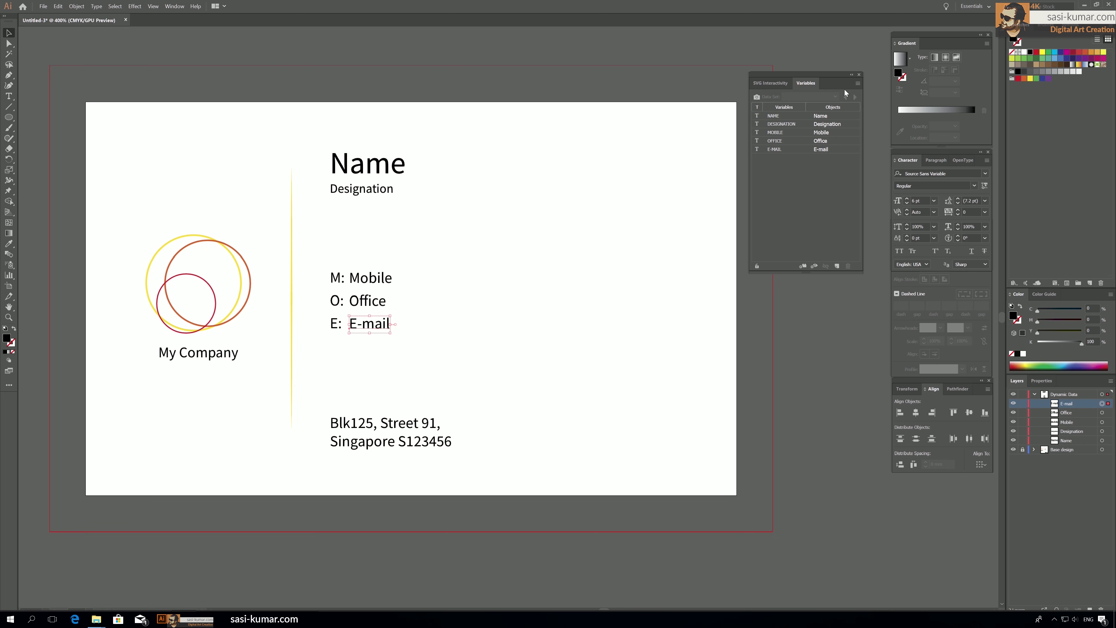
# - Load Contacts.csv as the variable library, overwriting existing variables and data sets
pyautogui.click(857, 83)
pyautogui.click(877, 135)
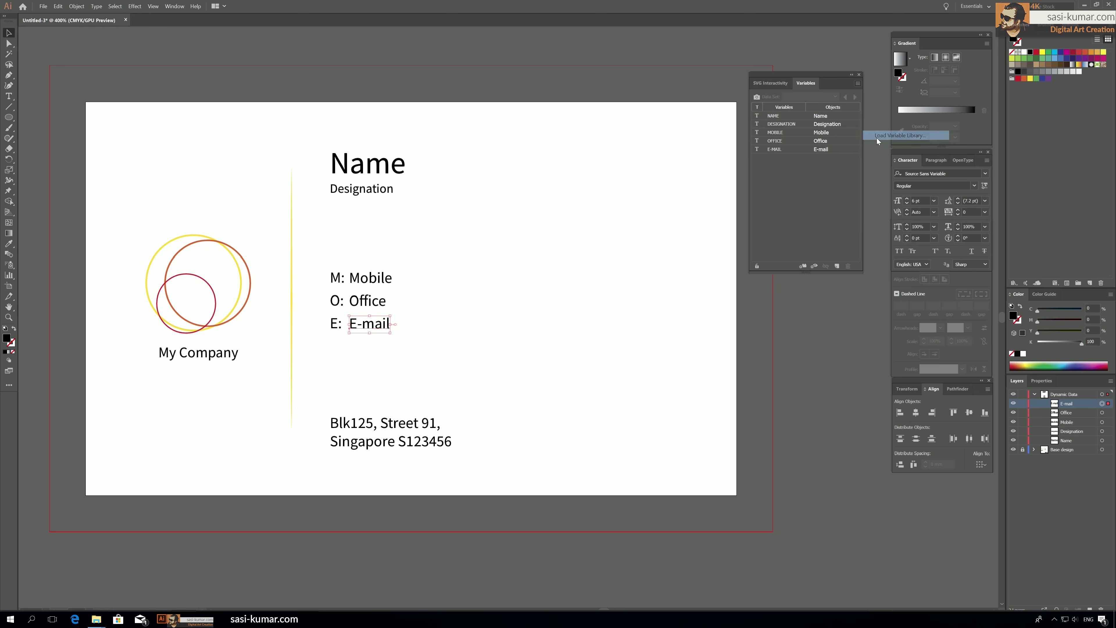
pyautogui.click(163, 20)
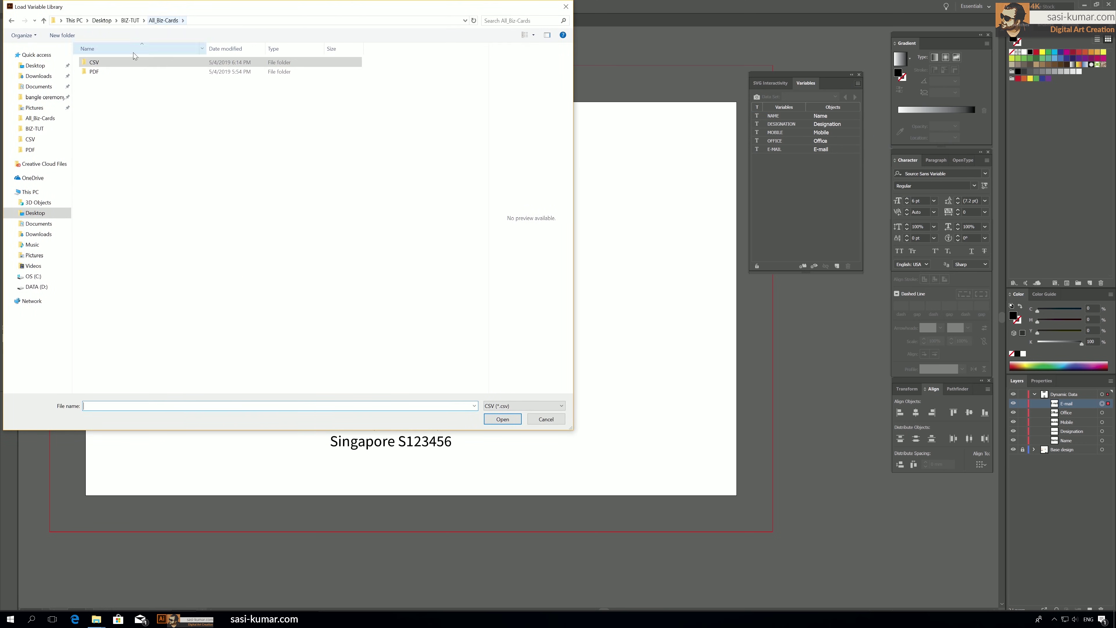
pyautogui.click(130, 20)
pyautogui.doubleClick(106, 81)
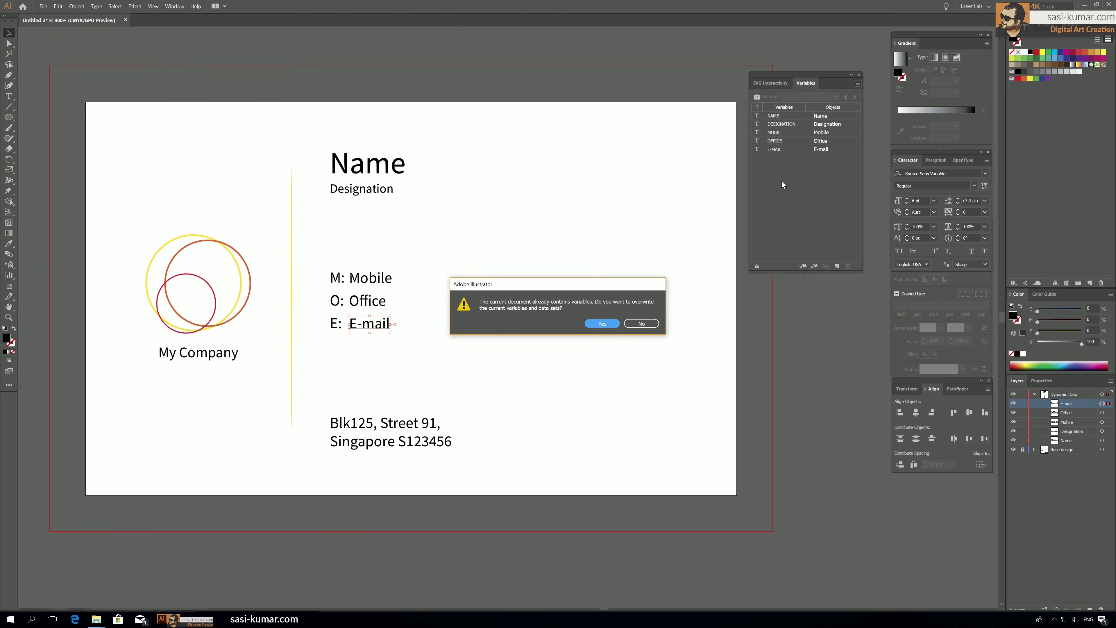
pyautogui.click(604, 325)
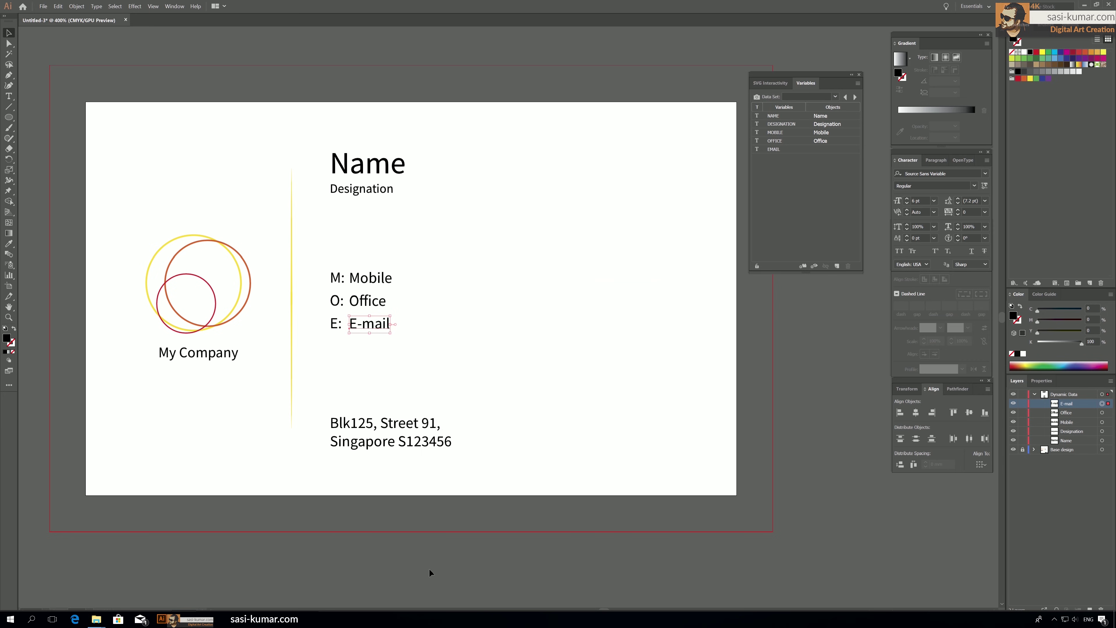
# - Bind EMAIL to the E-mail text and check the Mobile and Office bindings
pyautogui.click(777, 149)
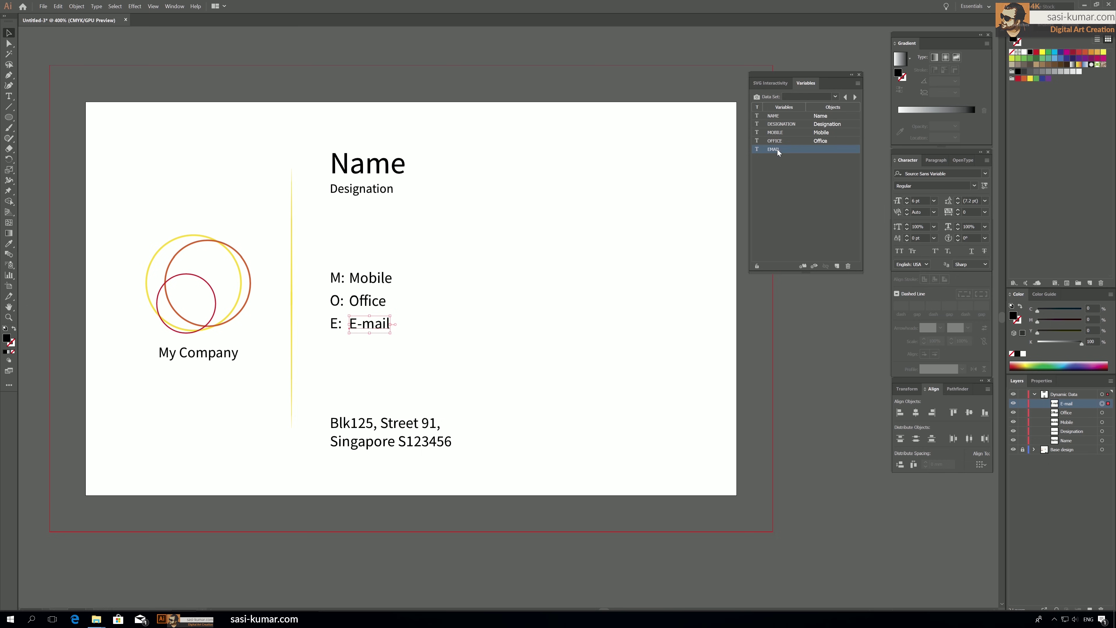
pyautogui.click(801, 265)
pyautogui.click(569, 258)
pyautogui.click(371, 281)
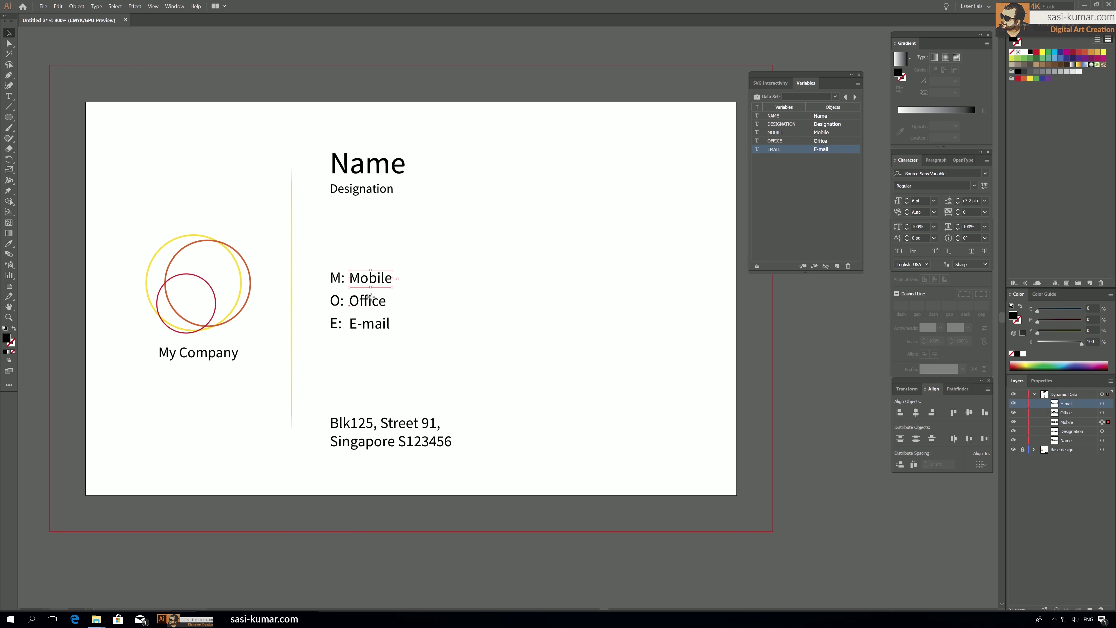
pyautogui.click(371, 299)
# - Apply Data Set 1 to the card, showing the first contact's details
pyautogui.moveTo(358, 619)
pyautogui.click(386, 580)
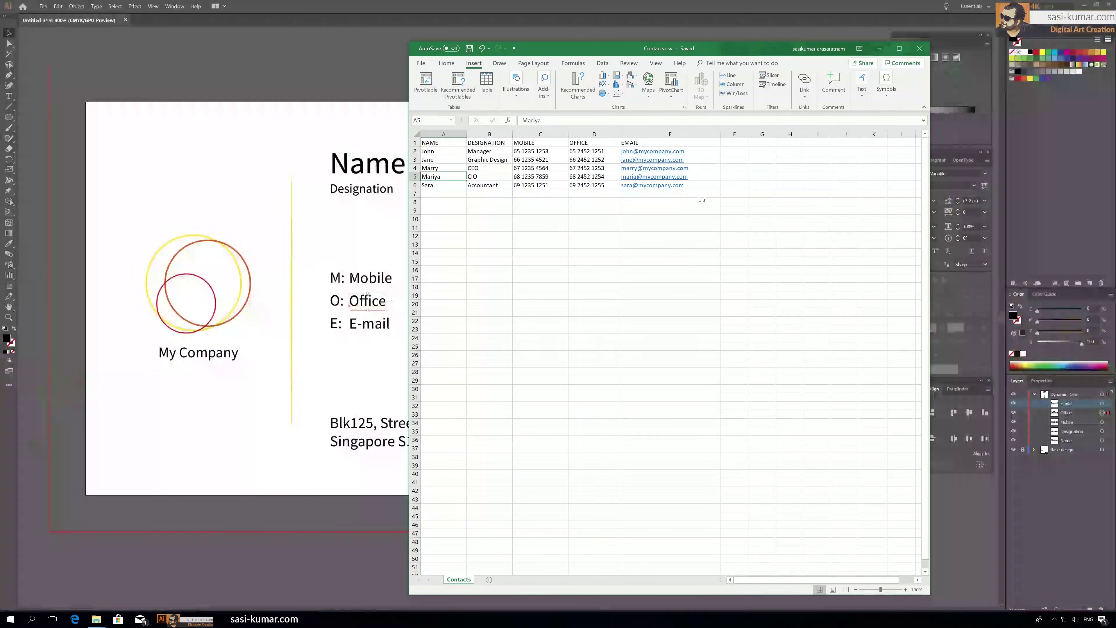
pyautogui.moveTo(786, 46); pyautogui.dragTo(809, 40)
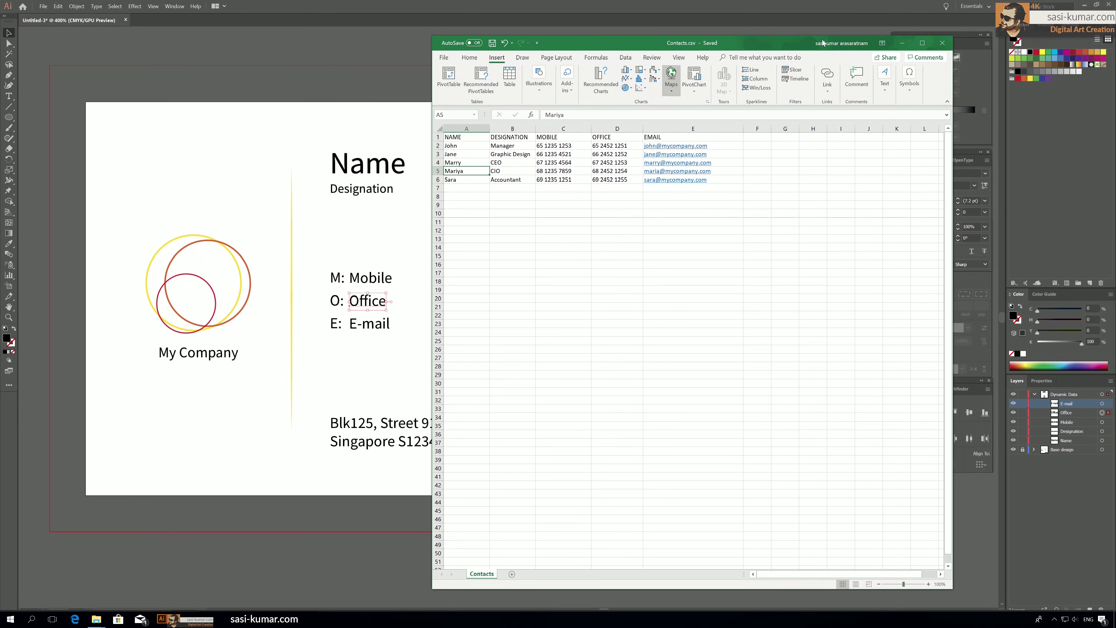
pyautogui.click(391, 102)
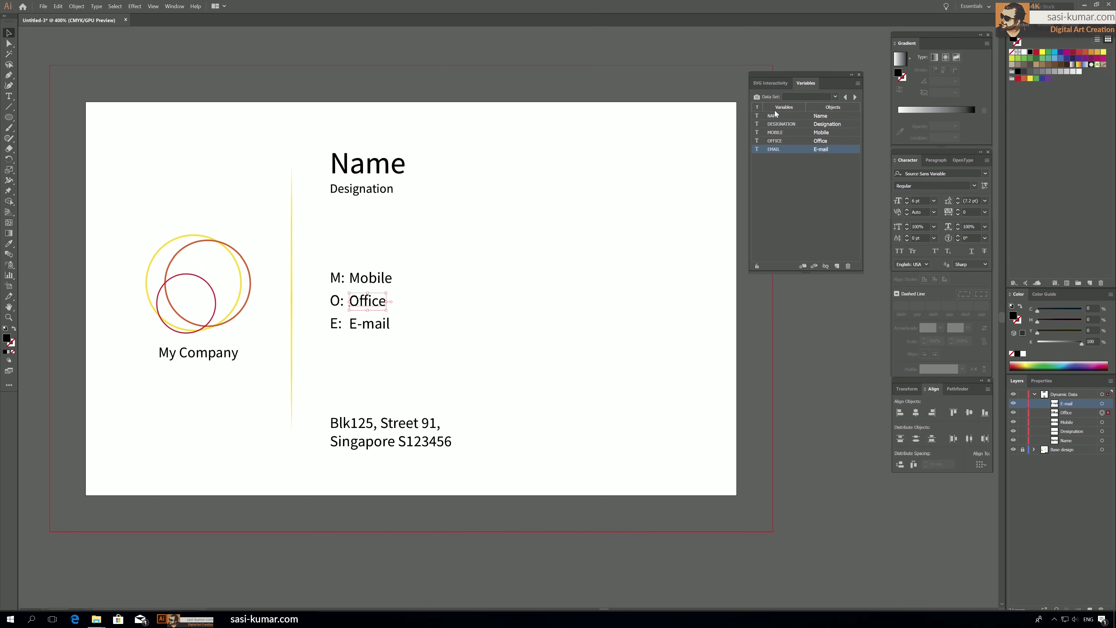
pyautogui.click(835, 96)
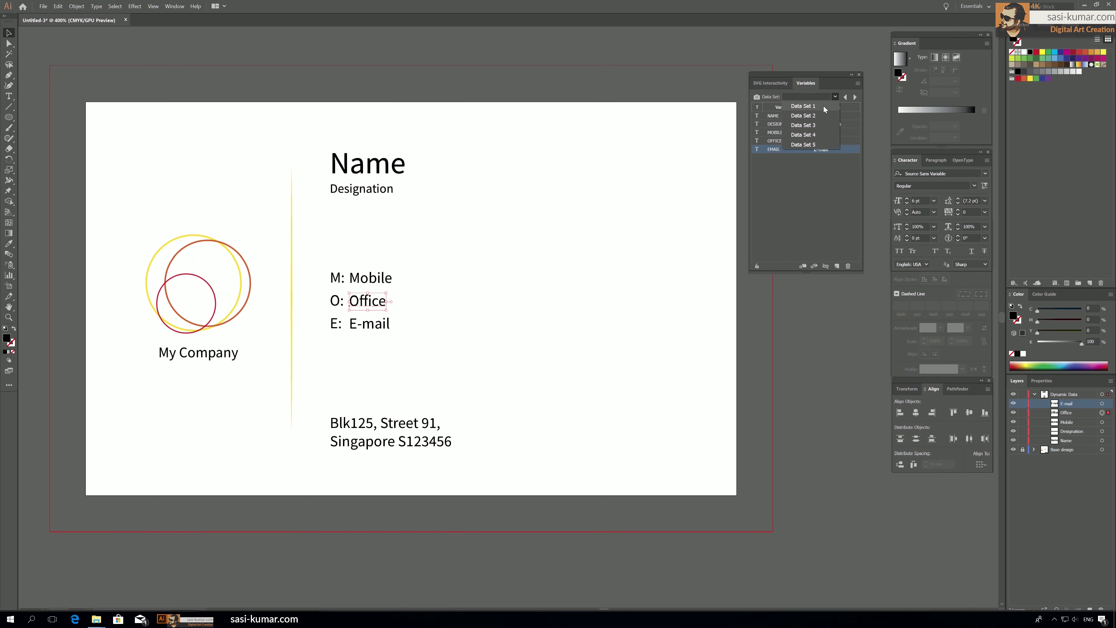
pyautogui.click(823, 105)
# - Step forward through the data sets to the last, then back one
pyautogui.moveTo(360, 619)
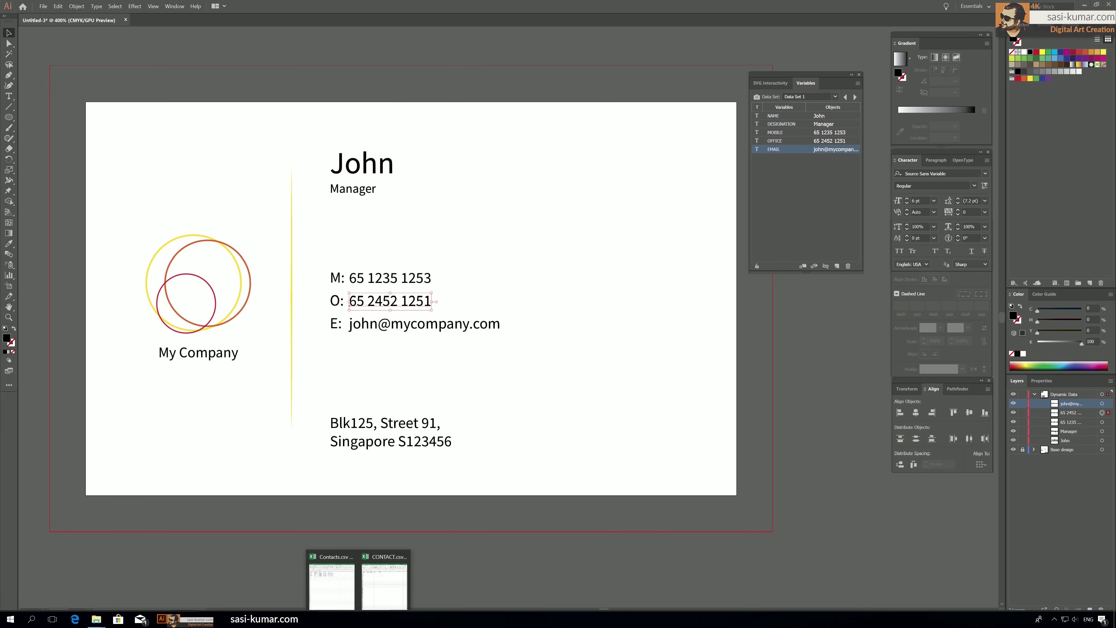
pyautogui.click(332, 580)
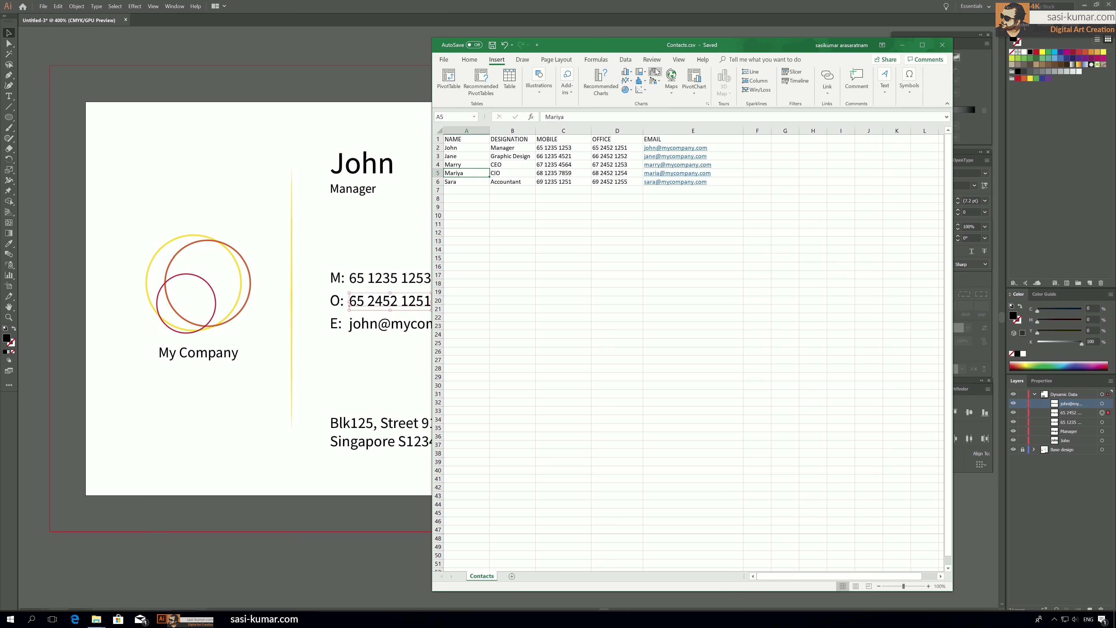
pyautogui.moveTo(652, 48); pyautogui.dragTo(701, 316)
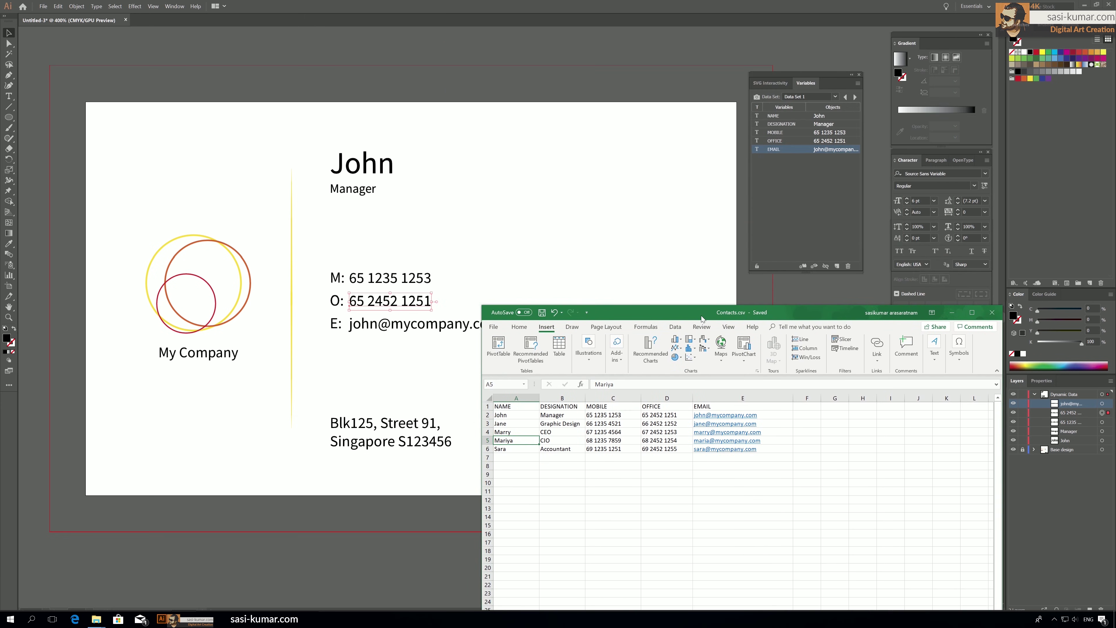
pyautogui.click(855, 97)
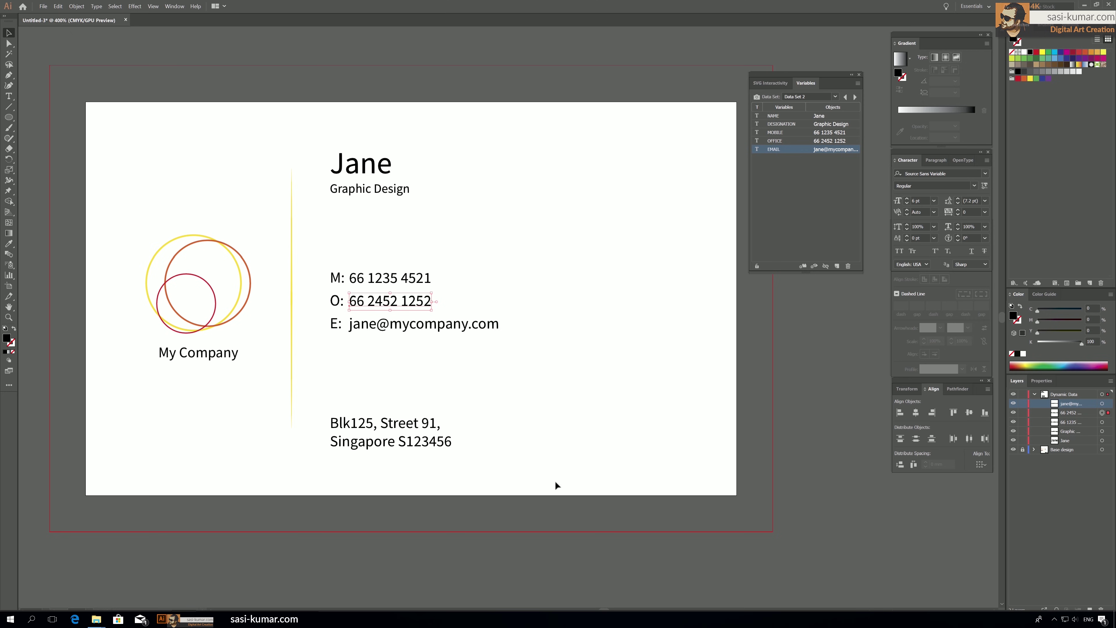
pyautogui.click(855, 97)
pyautogui.click(855, 97)
pyautogui.click(855, 97)
pyautogui.click(845, 97)
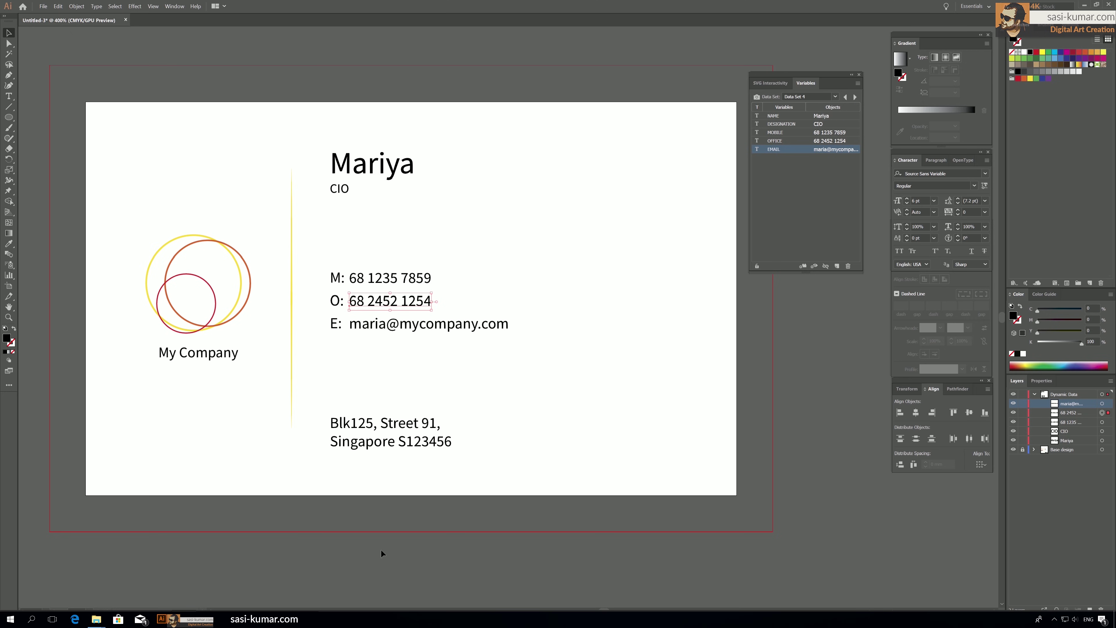
# - Close CONTACT.csv, move Contacts.csv beside the card, and select cell A7
pyautogui.moveTo(356, 618)
pyautogui.click(396, 585)
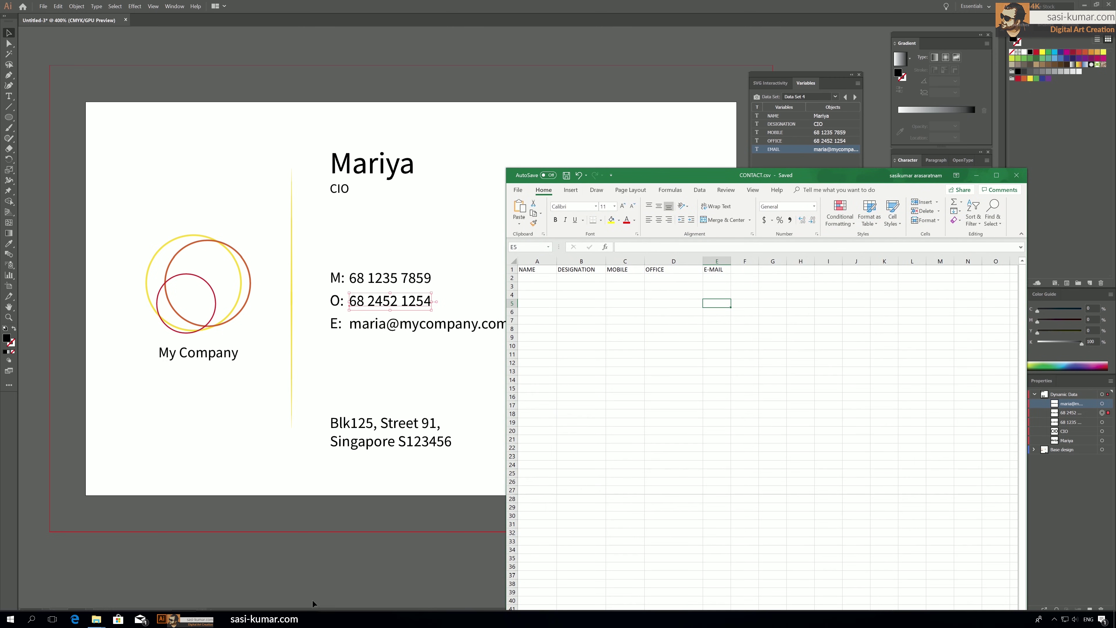
pyautogui.click(327, 581)
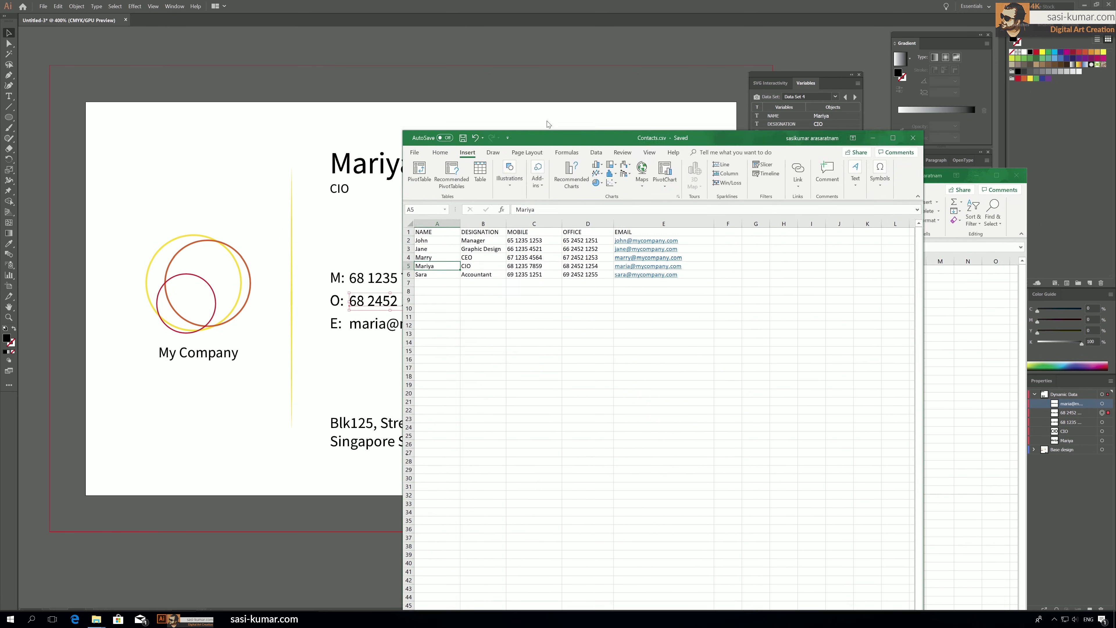
pyautogui.click(1016, 175)
pyautogui.moveTo(672, 91); pyautogui.dragTo(755, 74)
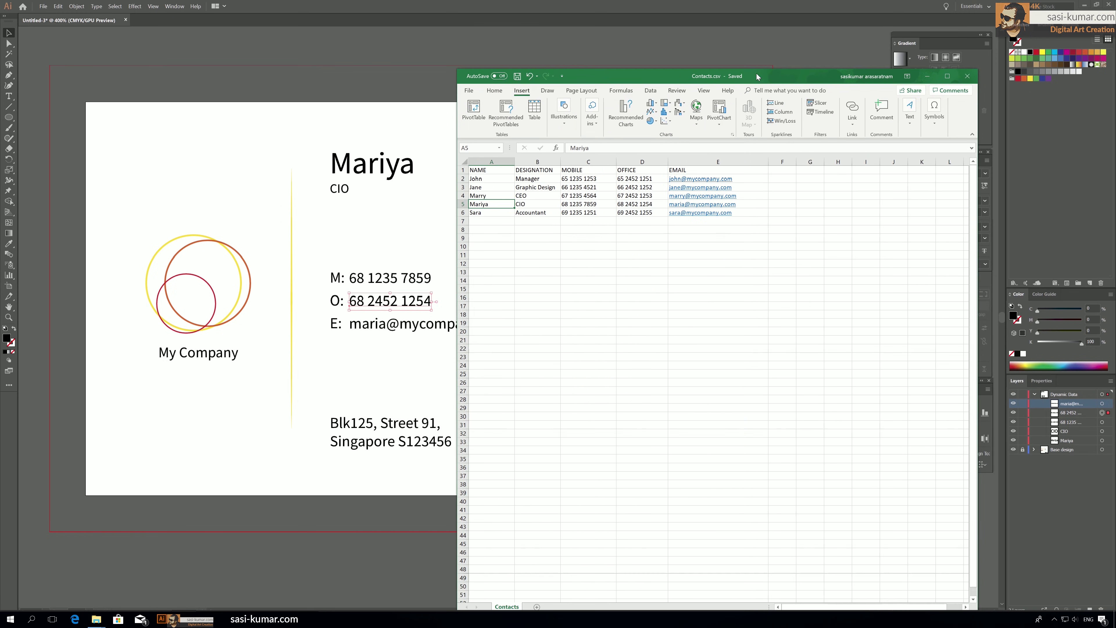
pyautogui.click(479, 257)
pyautogui.click(482, 223)
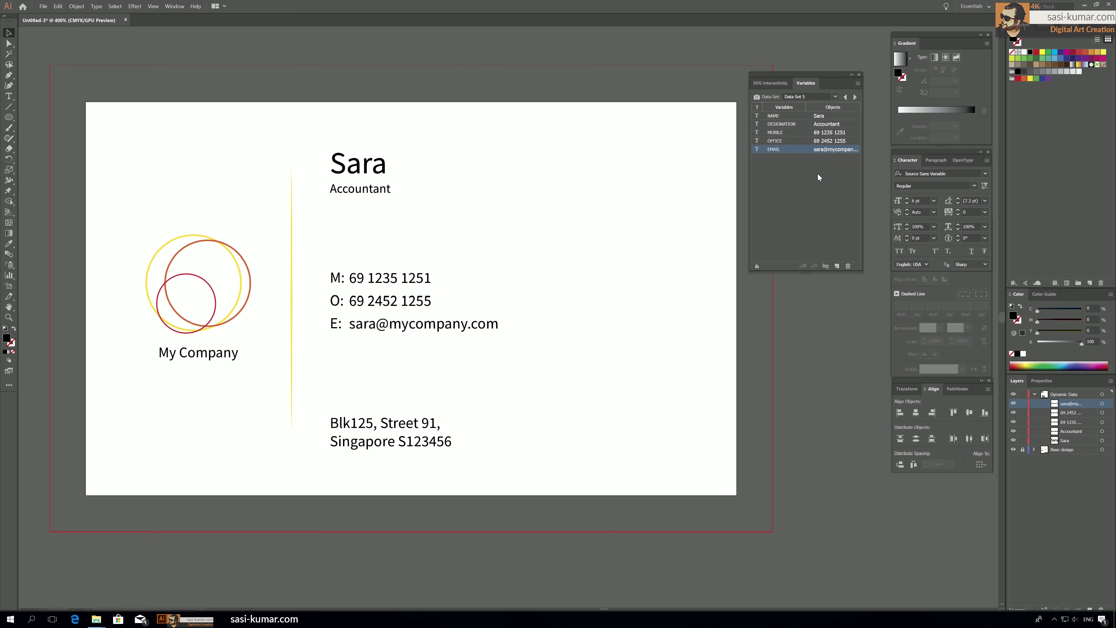
# - Cycle the card forward through all data sets, wrapping around to Data Set 2
pyautogui.click(855, 97)
pyautogui.click(854, 98)
pyautogui.click(854, 97)
pyautogui.click(854, 97)
pyautogui.click(855, 97)
pyautogui.click(854, 97)
pyautogui.click(854, 97)
pyautogui.click(855, 97)
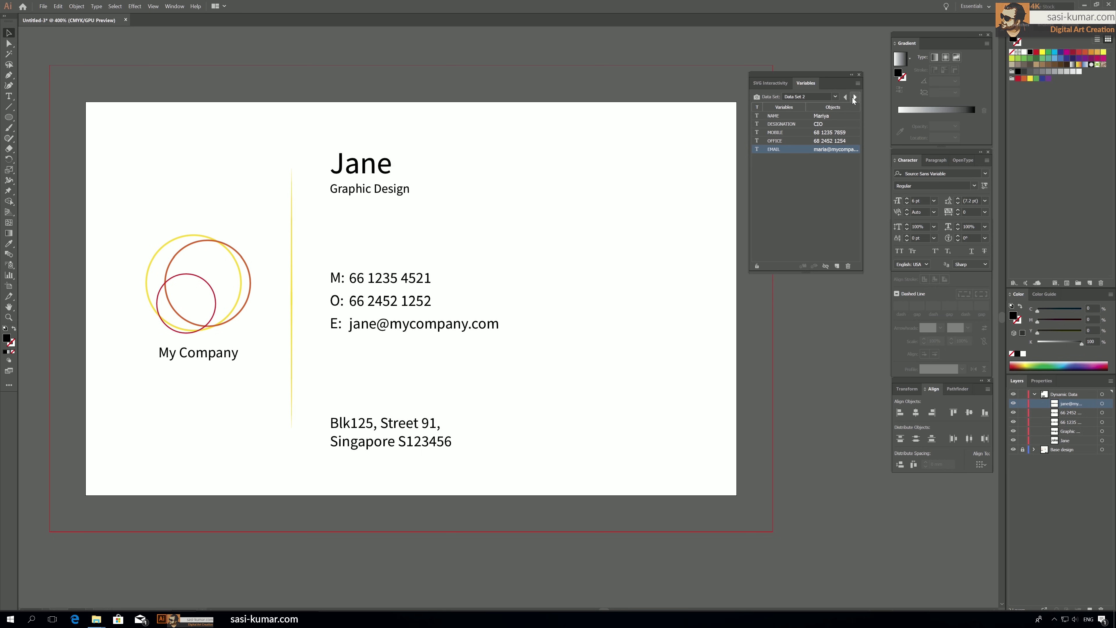
pyautogui.click(854, 97)
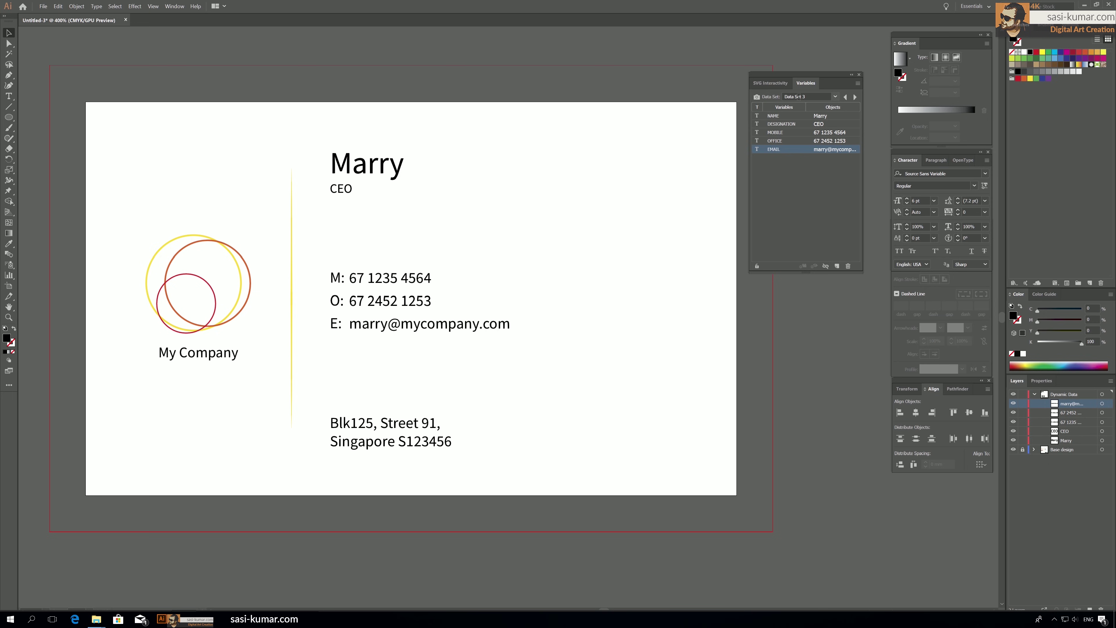
pyautogui.click(854, 97)
pyautogui.click(854, 97)
pyautogui.click(855, 97)
pyautogui.click(854, 97)
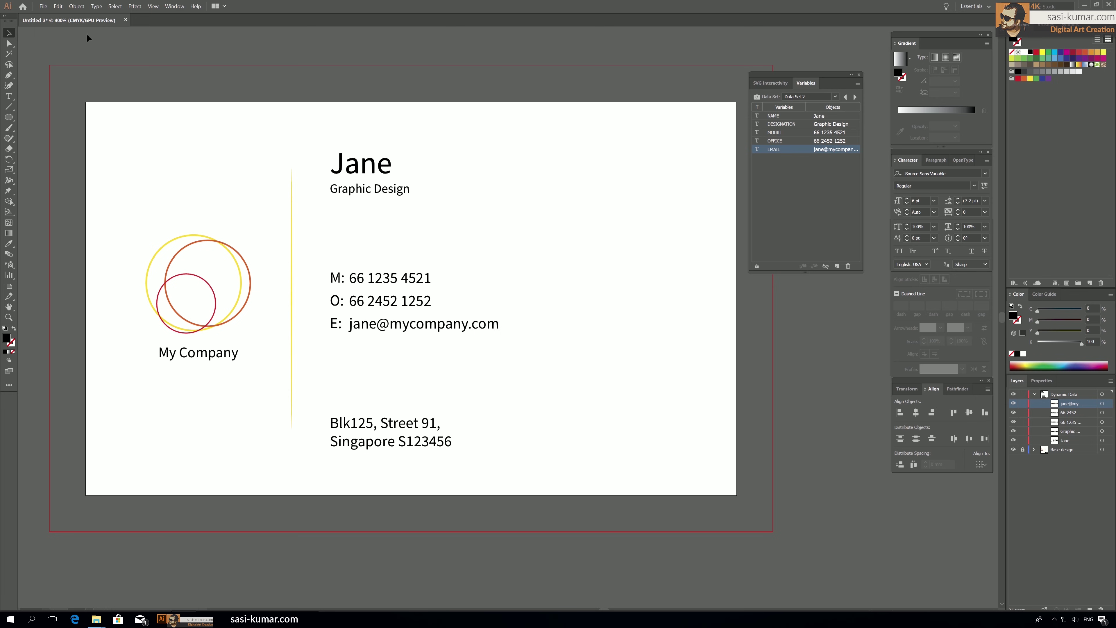
# - Cycle through the data sets, wrapping around, until Data Set 4 shows the fourth contact's CIO details
pyautogui.click(43, 6)
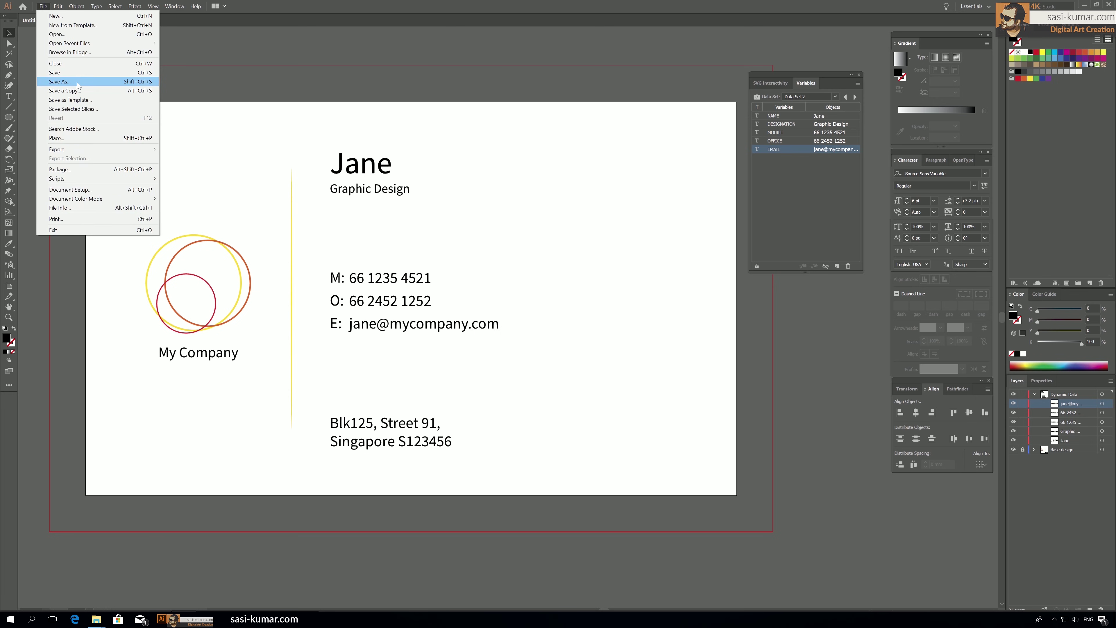
pyautogui.click(839, 180)
pyautogui.click(858, 99)
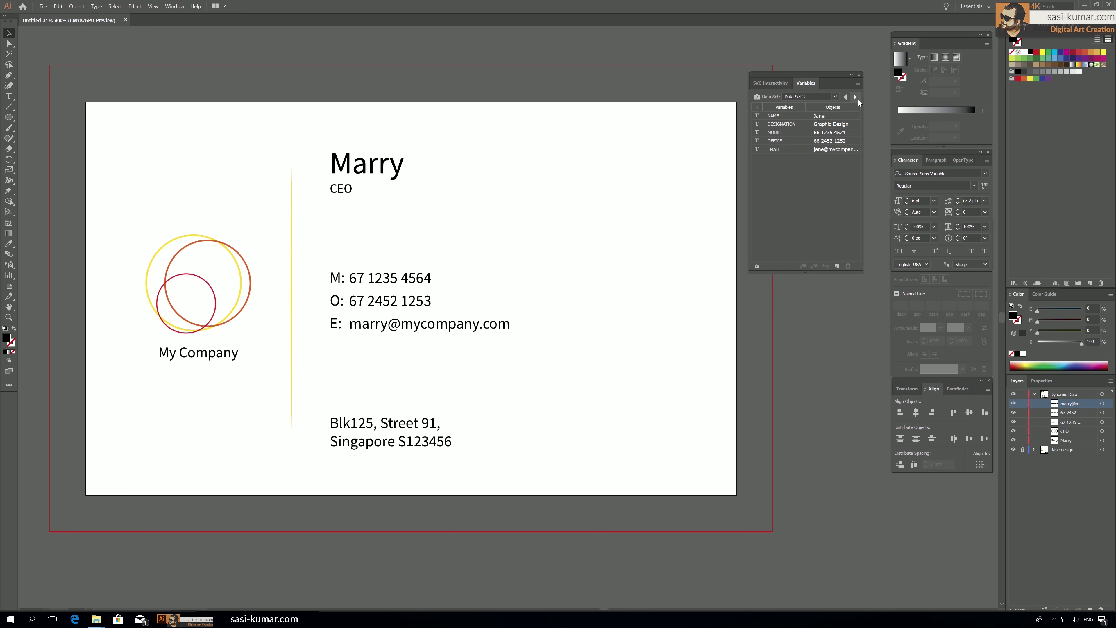
pyautogui.click(858, 99)
pyautogui.click(858, 100)
pyautogui.click(855, 98)
pyautogui.click(855, 97)
pyautogui.click(855, 97)
pyautogui.click(855, 97)
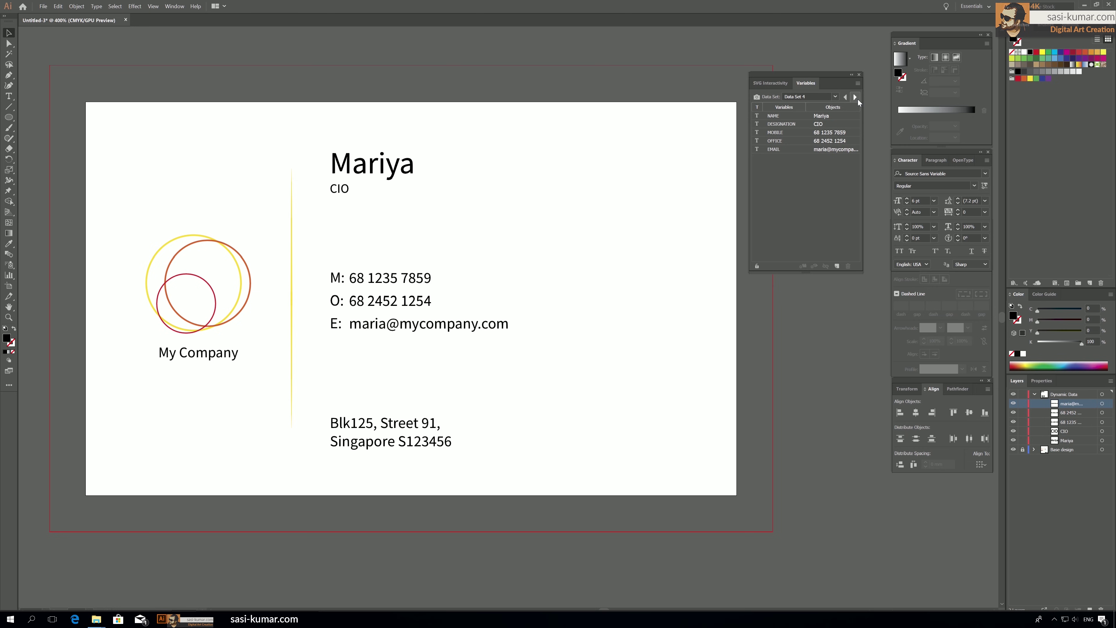